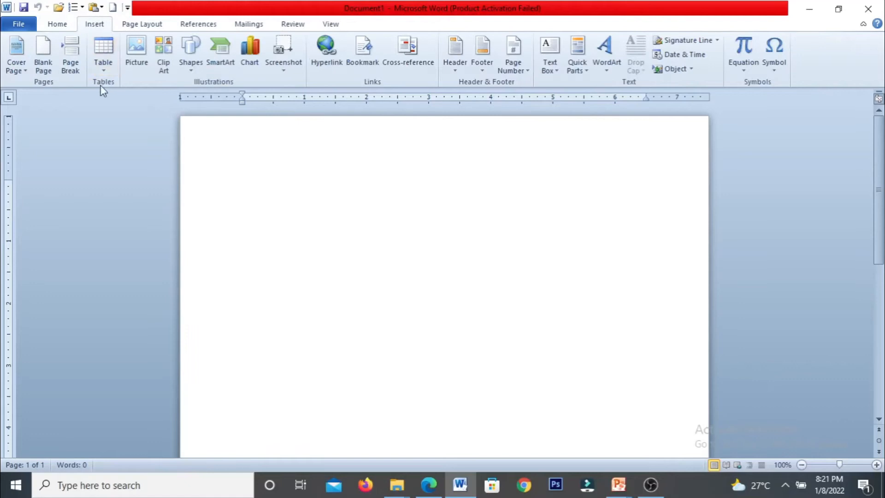
Step: Insert a table with five columns and three rows in the blank document
{"action": "left_click", "coordinate": [106, 70]}
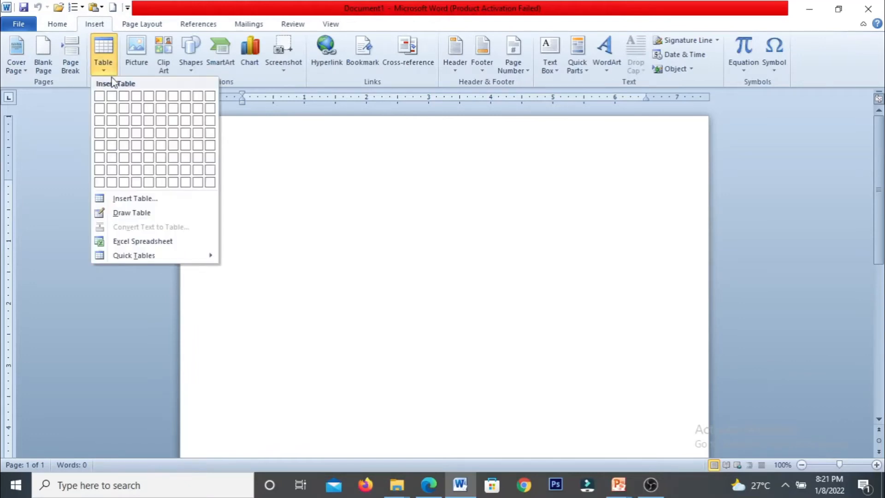
{"action": "left_click", "coordinate": [152, 123]}
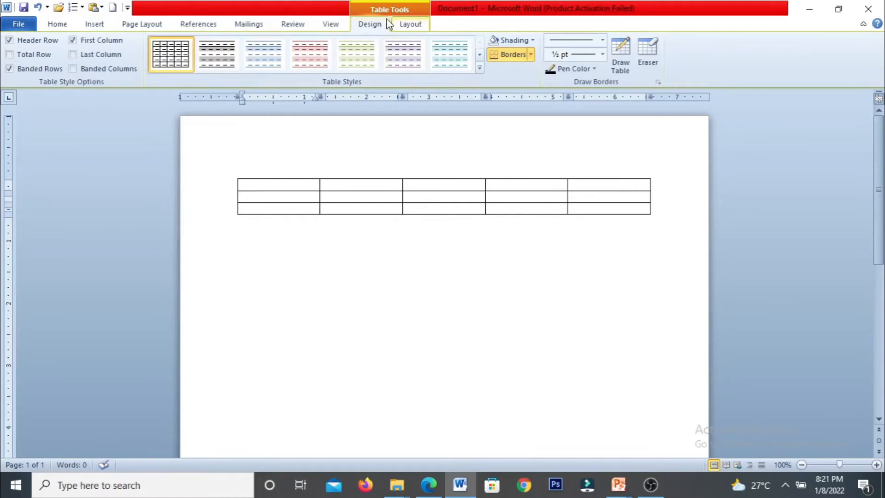
{"action": "left_click", "coordinate": [408, 26]}
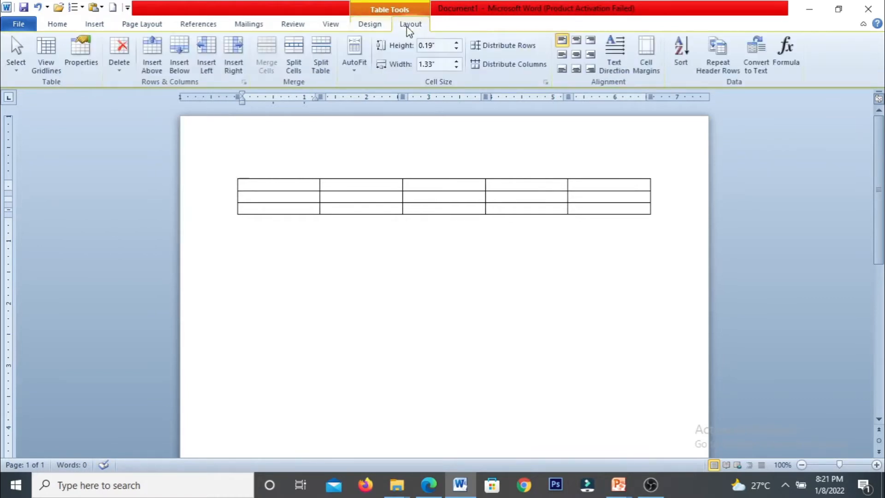
{"action": "left_click", "coordinate": [369, 27]}
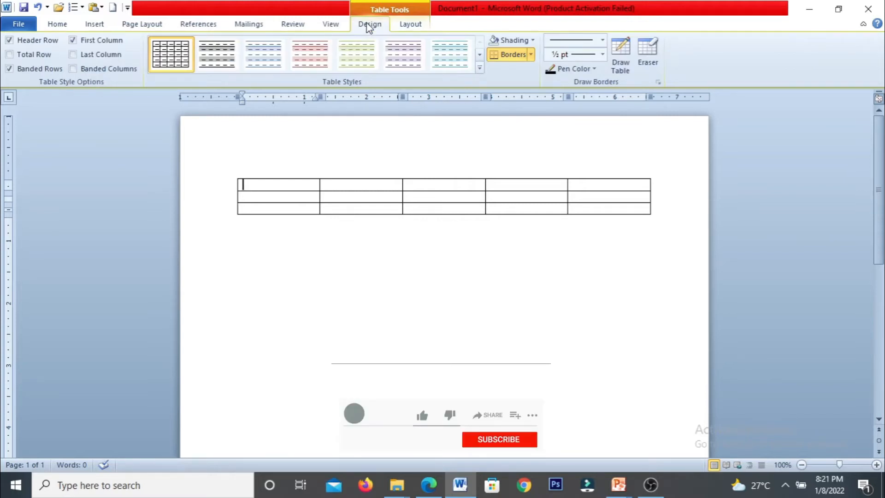
{"action": "left_click", "coordinate": [412, 28]}
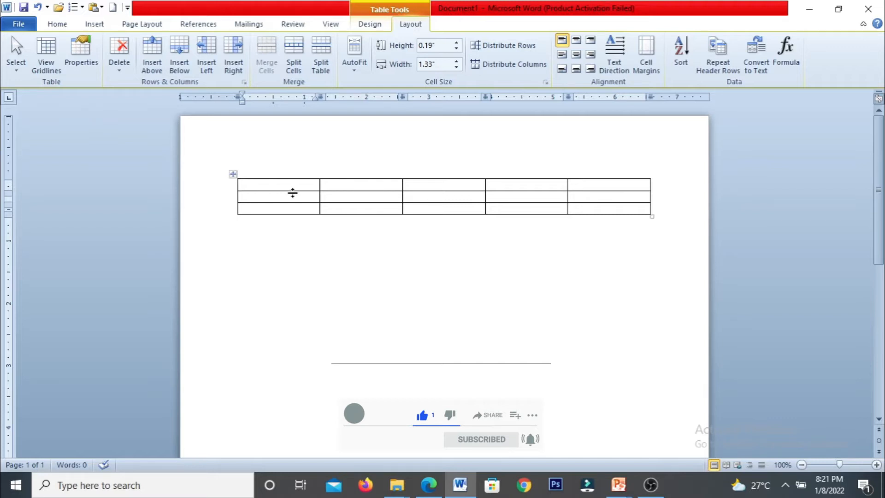
Step: Delete the table's first column and its first row
{"action": "left_click", "coordinate": [119, 72]}
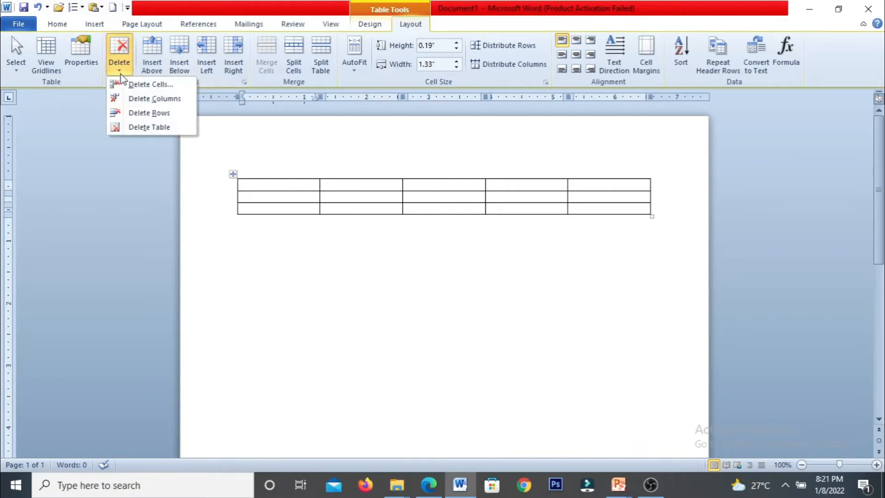
{"action": "left_click", "coordinate": [131, 98]}
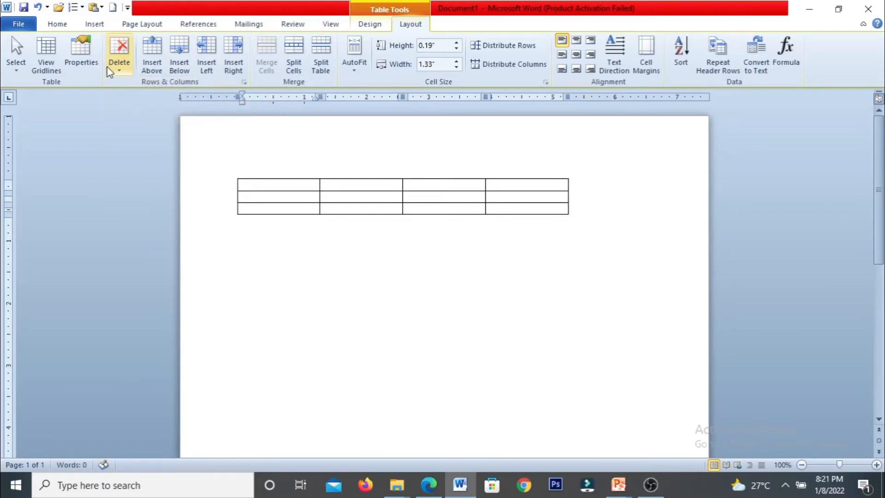
{"action": "left_click", "coordinate": [119, 69]}
{"action": "left_click", "coordinate": [127, 113]}
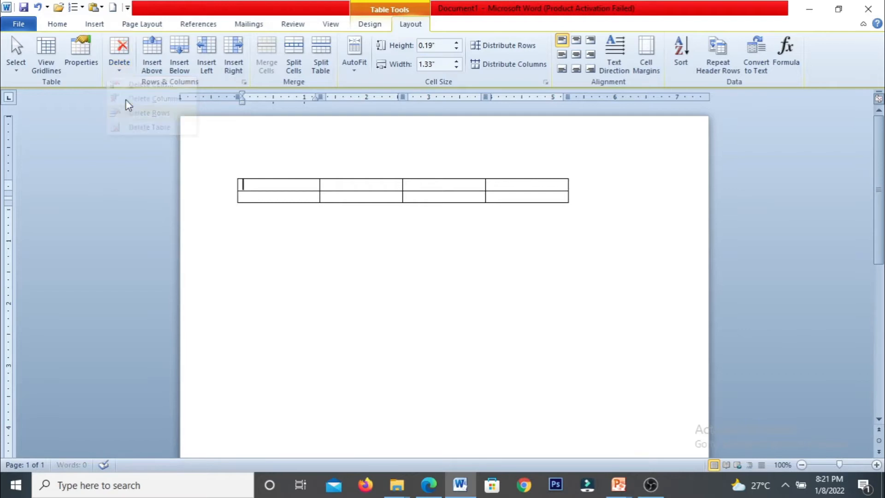
Step: Delete the entire remaining table from the document
{"action": "left_click", "coordinate": [123, 73]}
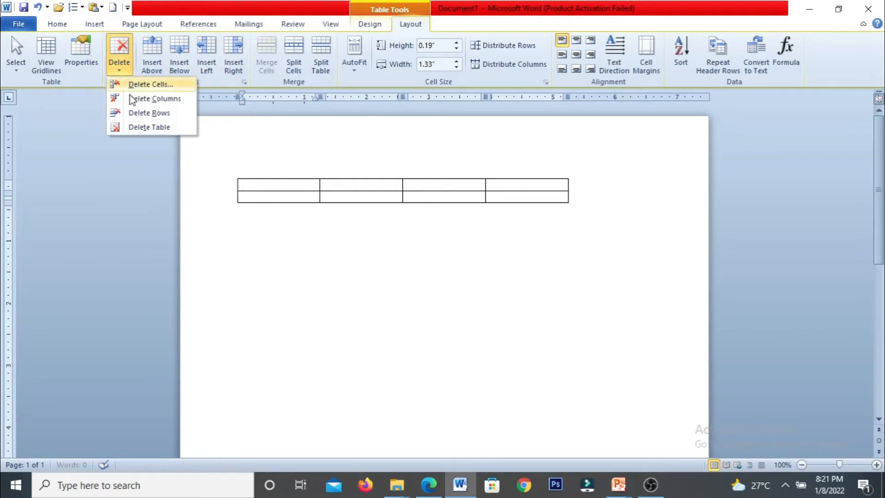
{"action": "left_click", "coordinate": [137, 128]}
Step: Insert a new table with five columns and two rows
{"action": "left_click", "coordinate": [95, 24]}
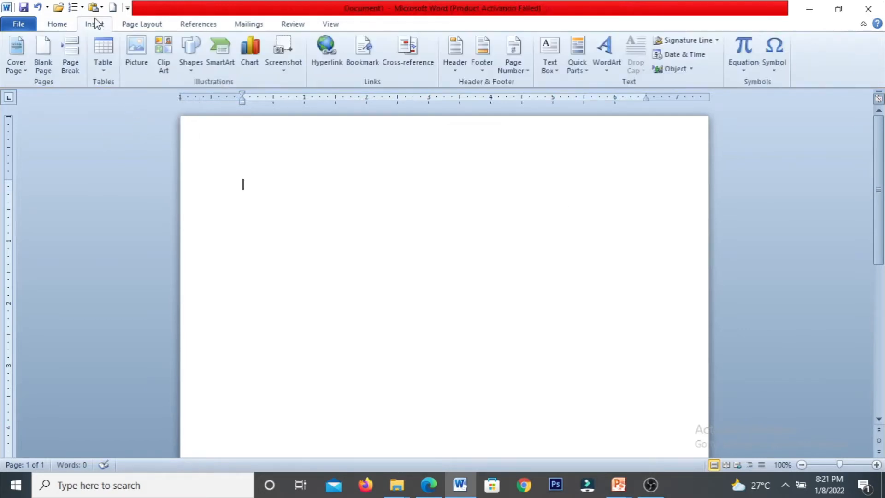
{"action": "left_click", "coordinate": [103, 55]}
{"action": "left_click", "coordinate": [148, 111]}
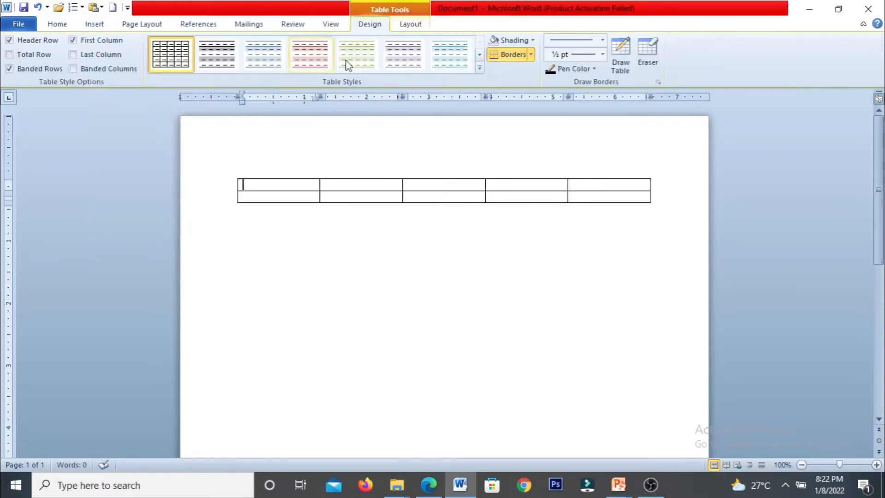
Step: Insert one row above the table's first row and another directly below that new row
{"action": "left_click", "coordinate": [419, 24]}
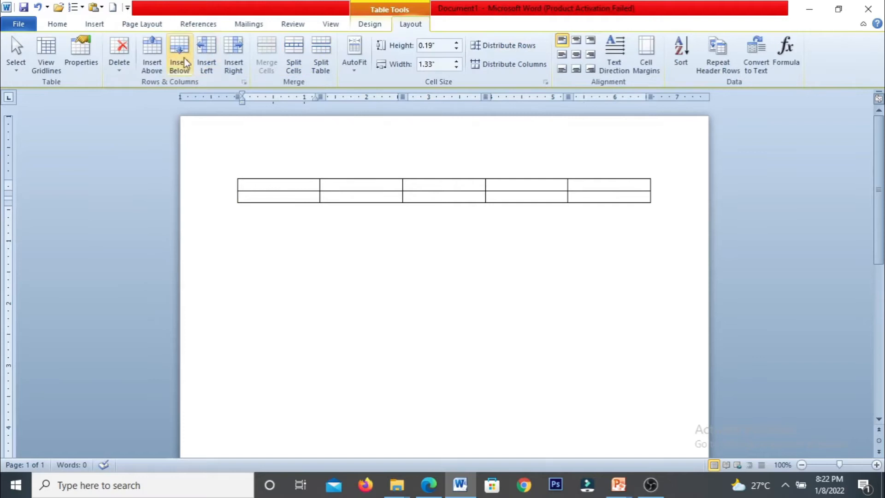
{"action": "left_click", "coordinate": [153, 64]}
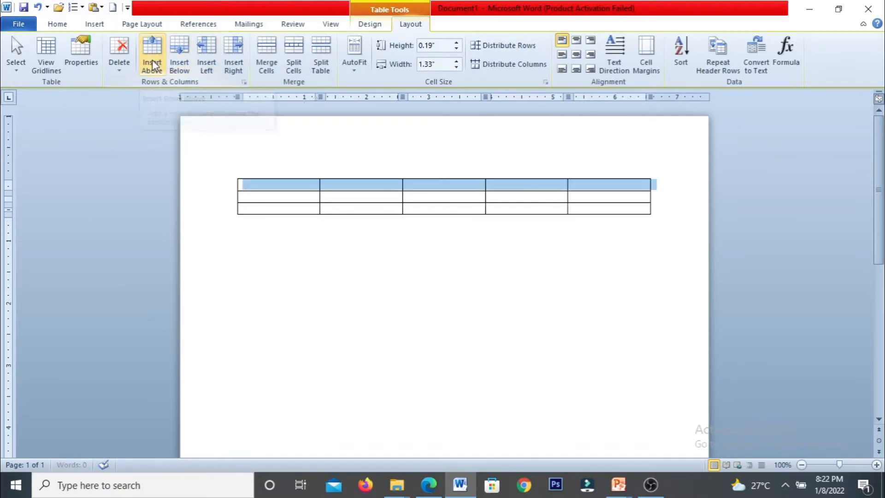
{"action": "left_click", "coordinate": [184, 61]}
Step: Insert one column before the table's first column and another directly after that new column
{"action": "left_click", "coordinate": [282, 186]}
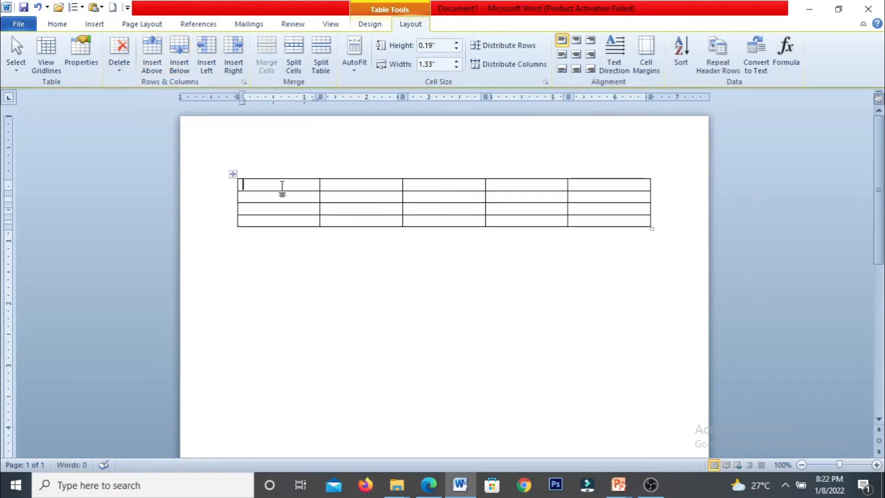
{"action": "left_click", "coordinate": [211, 70]}
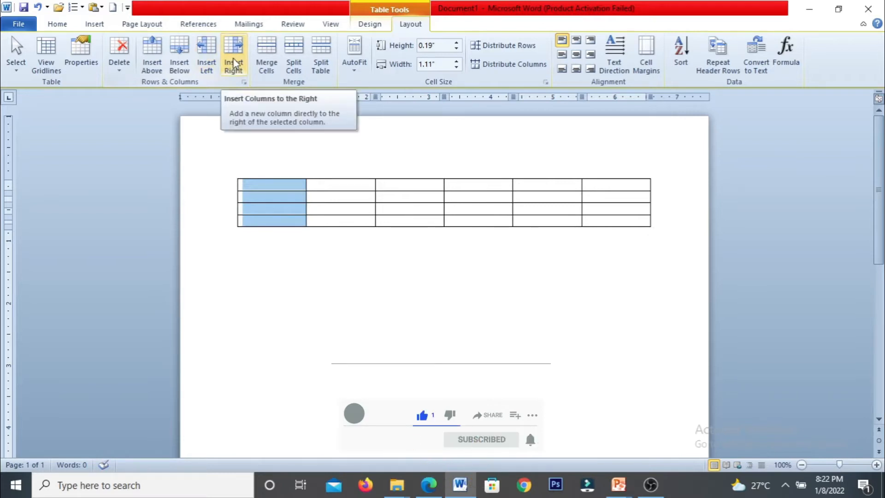
{"action": "left_click", "coordinate": [231, 66]}
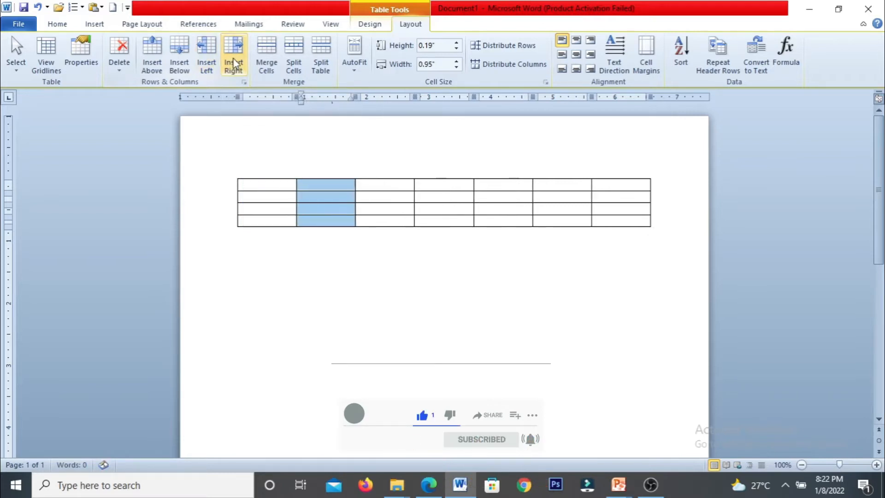
Step: Merge all cells of the table's top row and split the merged cell into 7 columns and 1 row
{"action": "left_click", "coordinate": [210, 186]}
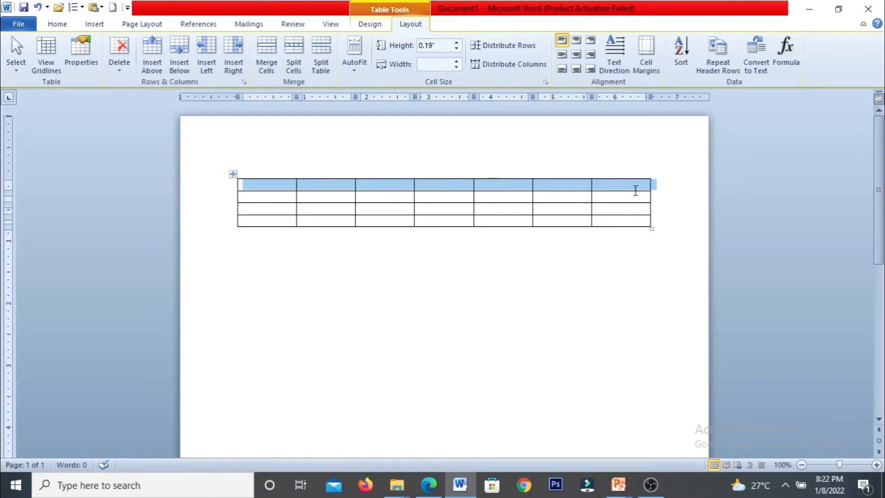
{"action": "left_click", "coordinate": [268, 62]}
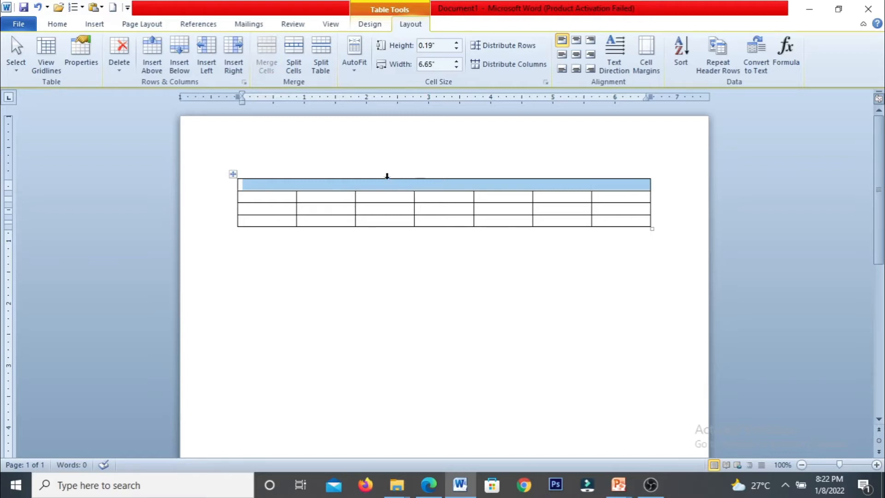
{"action": "left_click", "coordinate": [294, 65]}
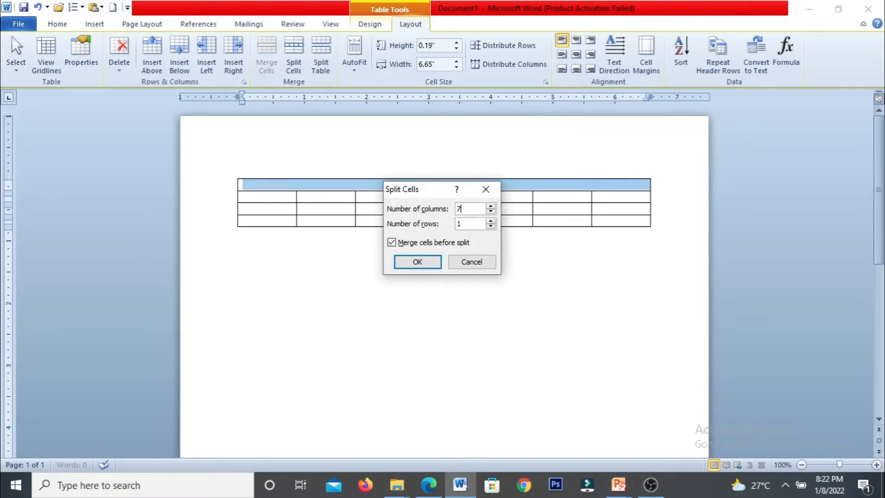
{"action": "key", "text": "Return"}
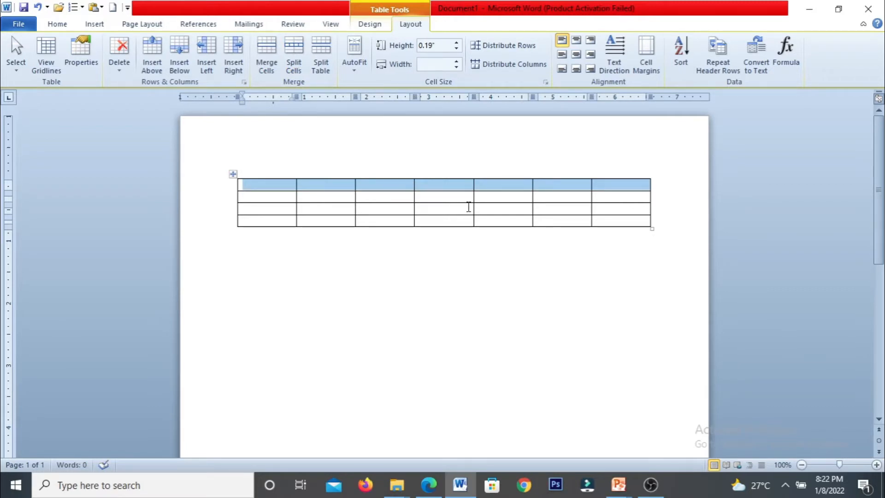
Step: Insert nine more rows below the table's last row
{"action": "left_click", "coordinate": [555, 221]}
{"action": "left_click", "coordinate": [599, 220]}
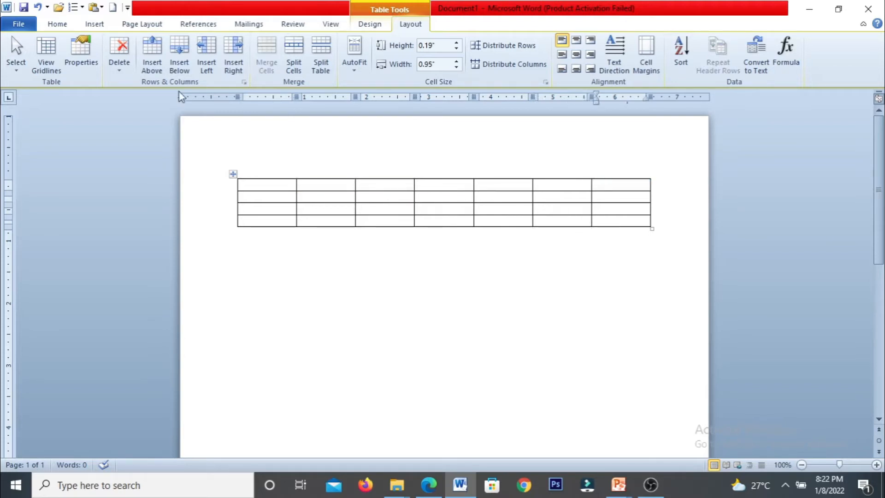
{"action": "left_click", "coordinate": [174, 59]}
{"action": "left_click", "coordinate": [174, 59]}
{"action": "left_click", "coordinate": [174, 59]}
{"action": "left_click", "coordinate": [174, 59]}
{"action": "left_click", "coordinate": [174, 59]}
{"action": "left_click", "coordinate": [174, 59]}
{"action": "left_click", "coordinate": [174, 59]}
{"action": "left_click", "coordinate": [175, 59]}
{"action": "left_click", "coordinate": [174, 59]}
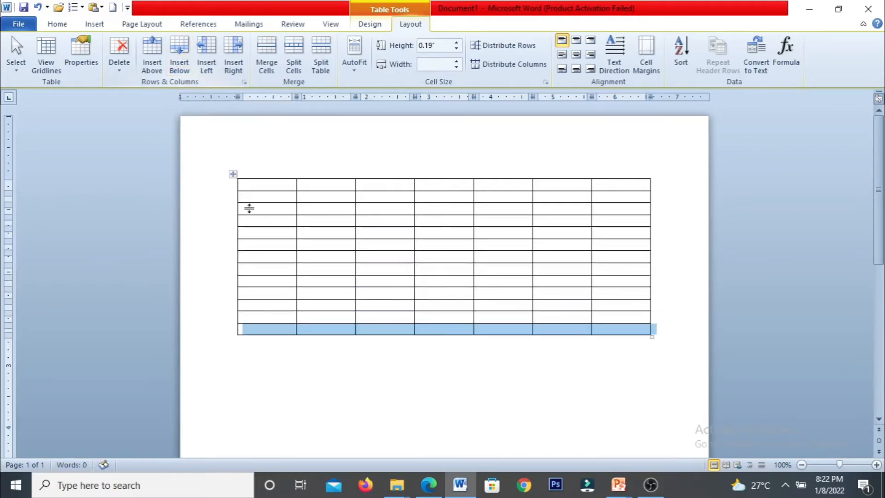
Step: Split the table at its seventh row and rejoin both parts by removing the empty paragraph between them
{"action": "left_click", "coordinate": [262, 256]}
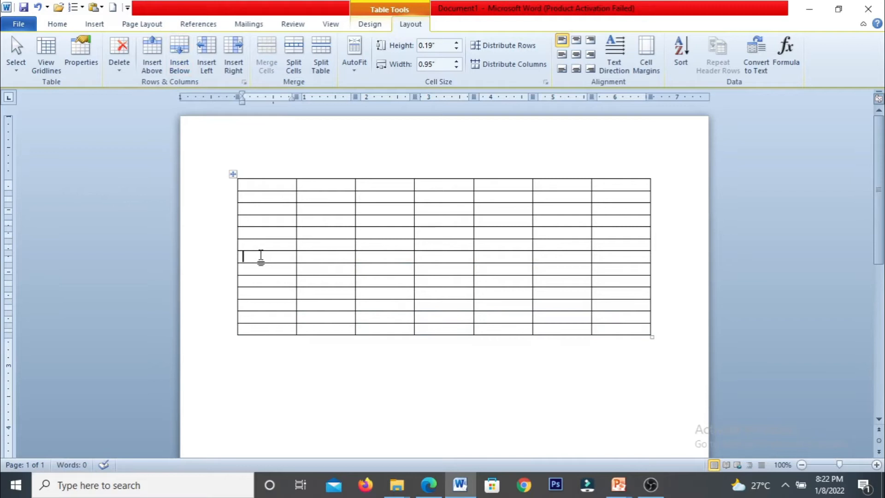
{"action": "left_click", "coordinate": [318, 51]}
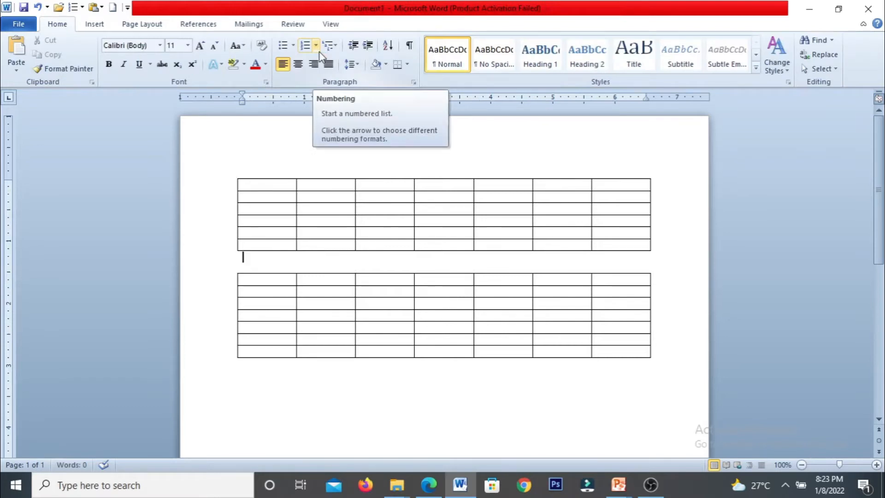
{"action": "key", "text": "Delete"}
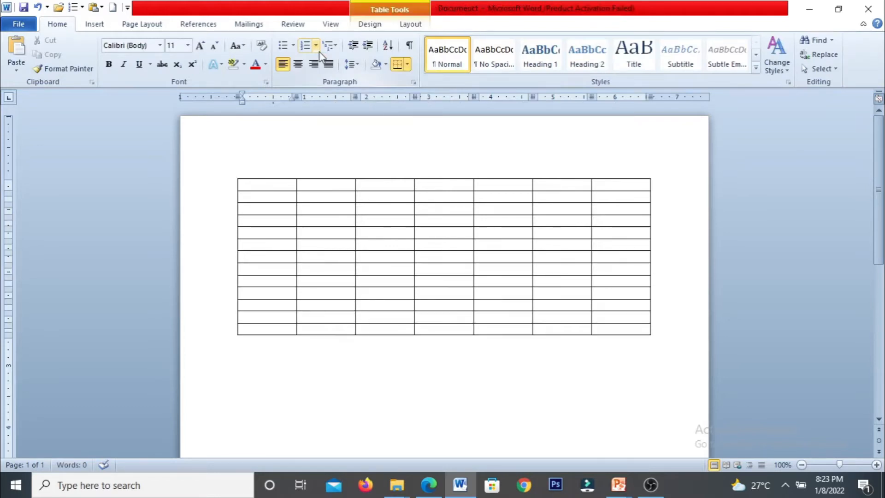
Step: Resize the whole table to columns about 0.64" wide and rows about 0.21" high, and AutoFit it to the window
{"action": "left_click", "coordinate": [408, 26]}
{"action": "left_click", "coordinate": [576, 284]}
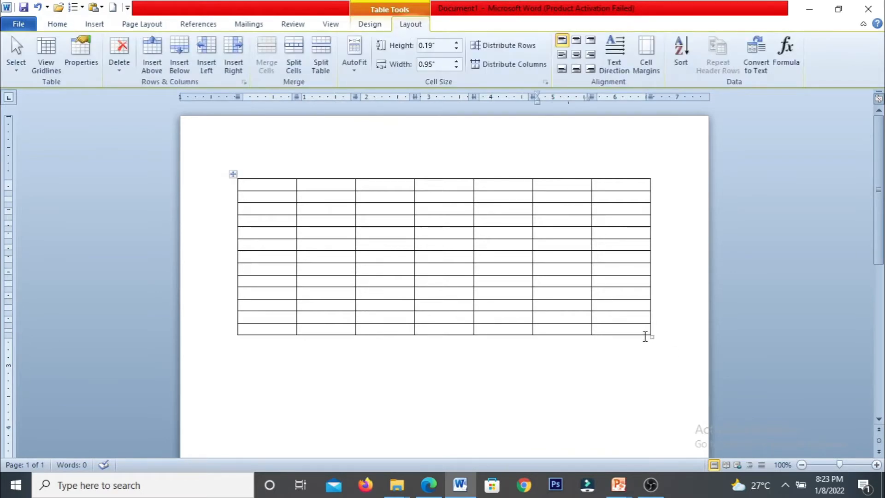
{"action": "left_click_drag", "start_coordinate": [649, 335], "coordinate": [518, 350]}
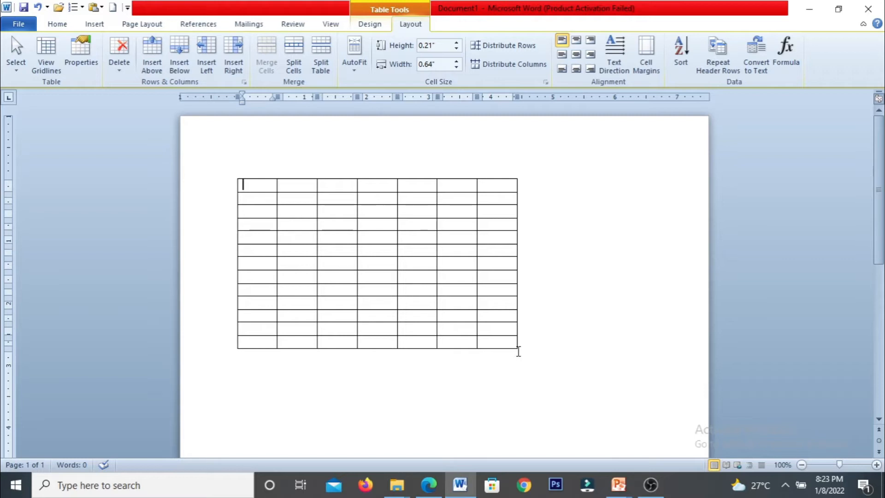
{"action": "left_click", "coordinate": [356, 69]}
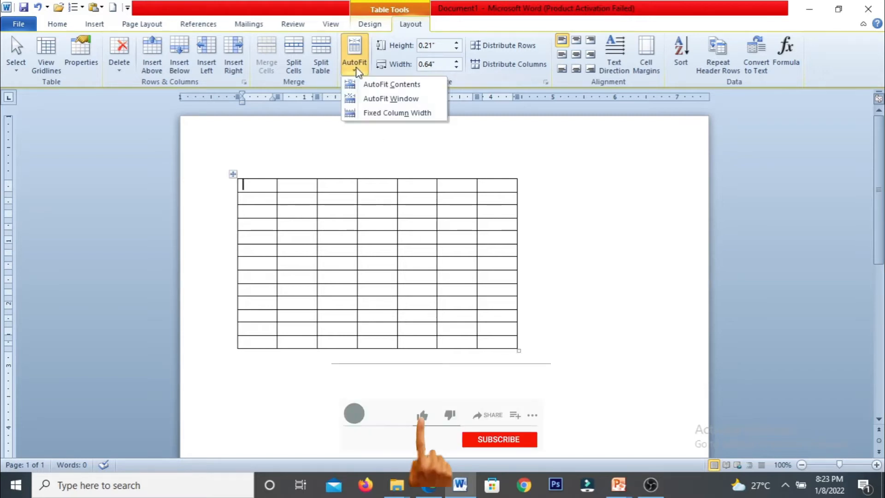
{"action": "left_click", "coordinate": [376, 99]}
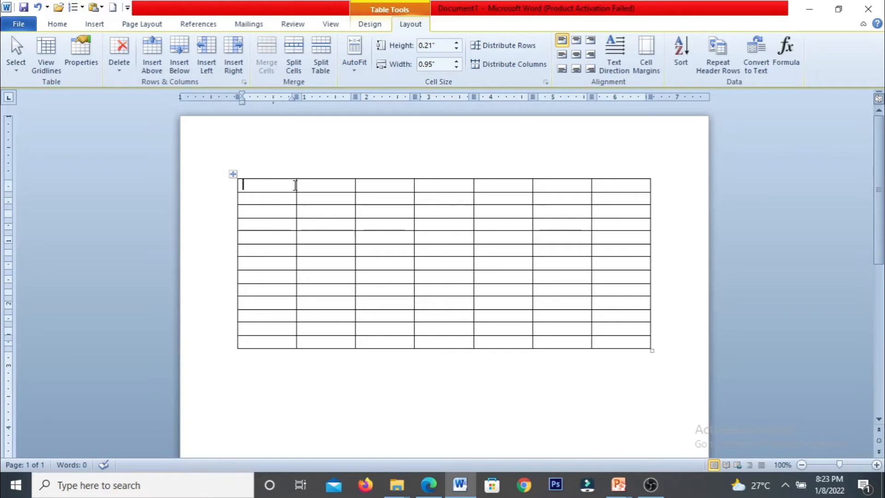
Step: Resize the first column to about 0.89" wide and the first row to about 0.24" high, and delete the last three columns
{"action": "left_click_drag", "start_coordinate": [296, 185], "coordinate": [268, 194]}
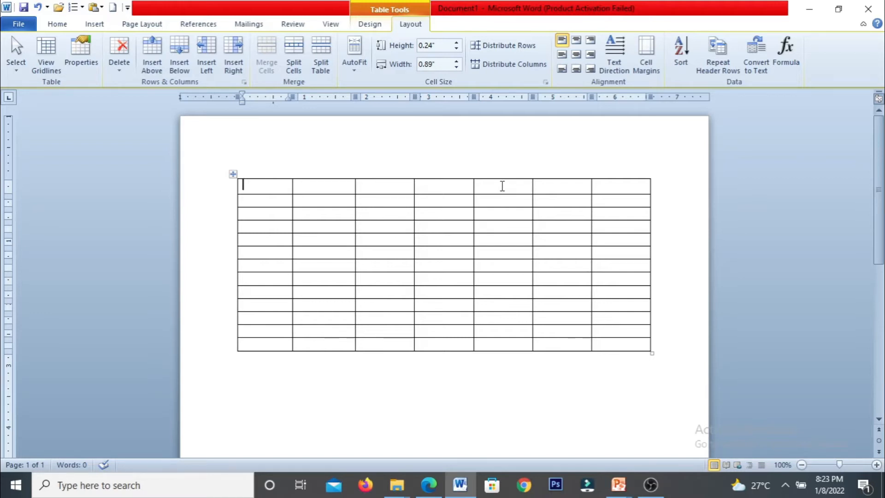
{"action": "left_click_drag", "start_coordinate": [502, 186], "coordinate": [602, 182]}
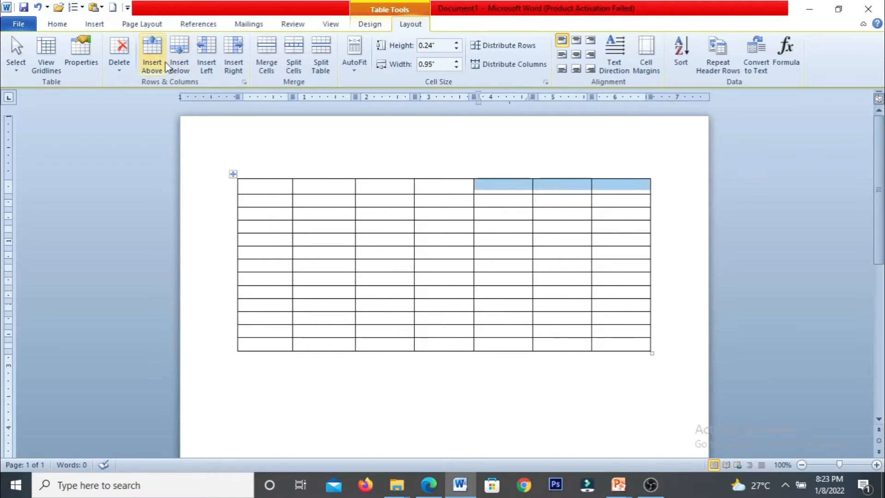
{"action": "left_click", "coordinate": [116, 65]}
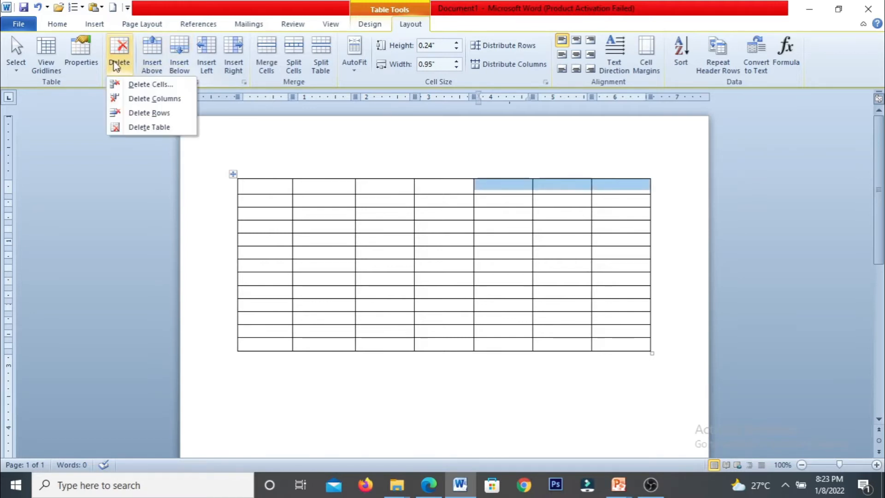
{"action": "left_click", "coordinate": [124, 98]}
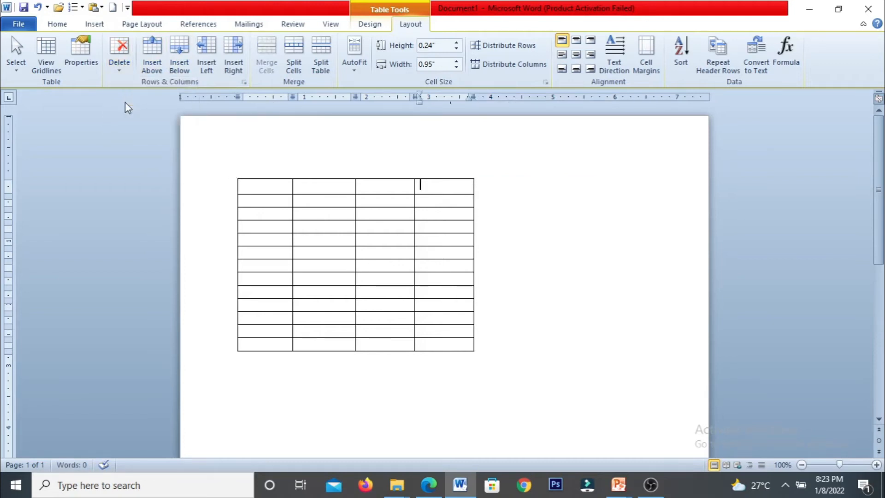
Step: AutoFit the remaining four-column table to the window and place the cursor in its first cell
{"action": "left_click", "coordinate": [359, 73]}
{"action": "left_click", "coordinate": [370, 99]}
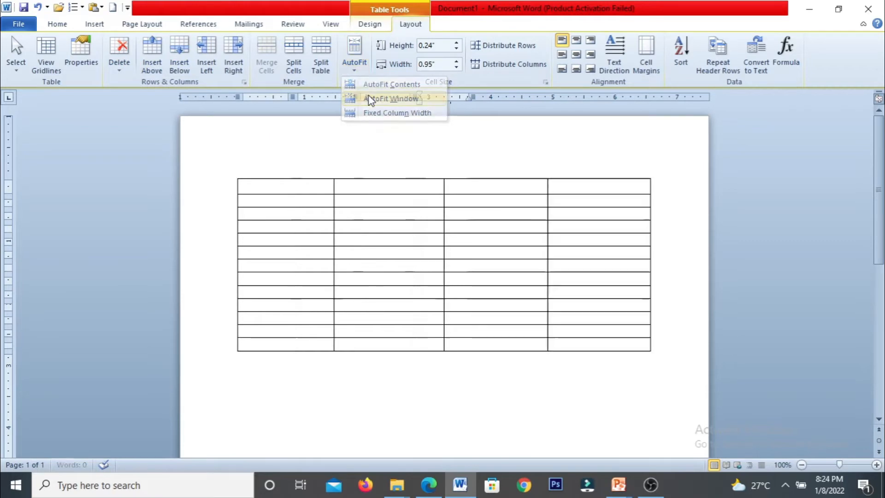
{"action": "left_click", "coordinate": [274, 188]}
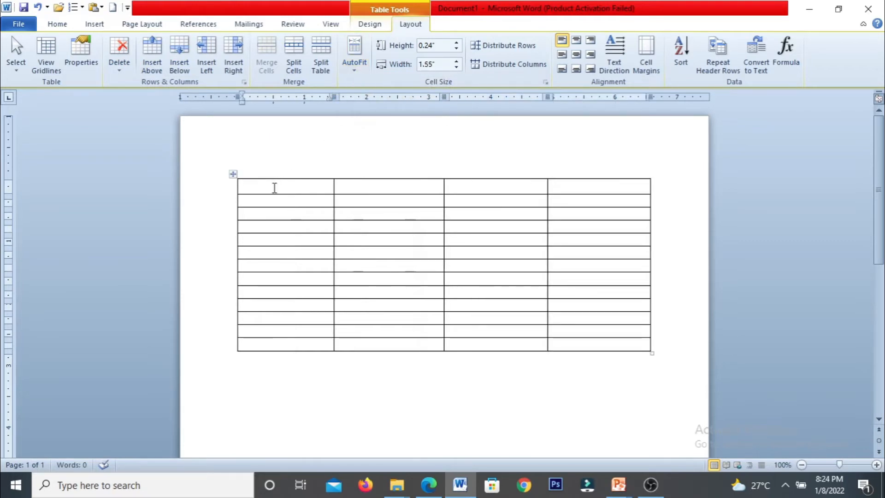
Step: Enter the headings Sl no, Name, Course and duration across the table's first row
{"action": "type", "text": "Sl no"}
{"action": "key", "text": "Tab"}
{"action": "type", "text": "name"}
{"action": "key", "text": "Tab"}
{"action": "type", "text": "course"}
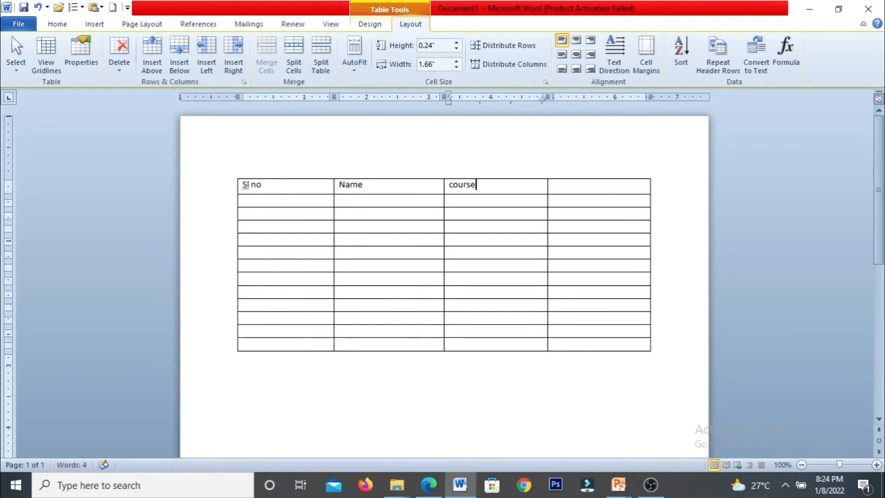
{"action": "key", "text": "Tab"}
{"action": "type", "text": "duration"}
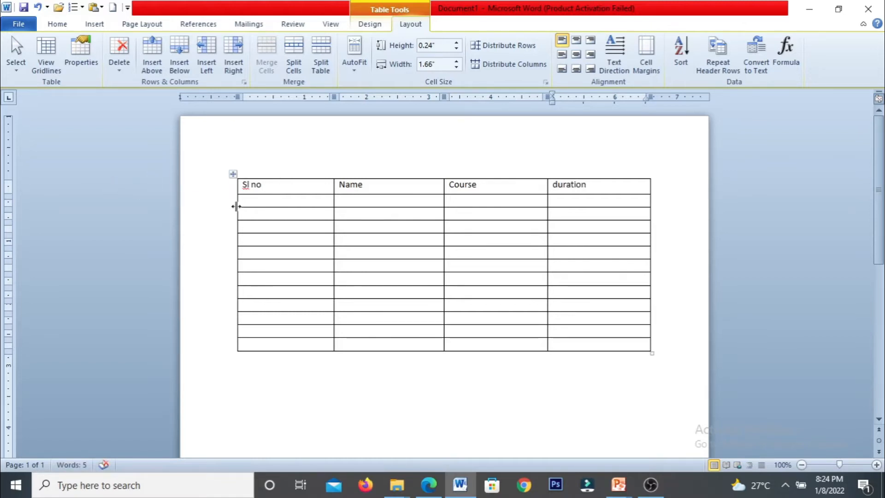
Step: Convert the header row's text to UPPERCASE and enlarge it to font size 16
{"action": "left_click", "coordinate": [227, 189]}
{"action": "left_click", "coordinate": [57, 24]}
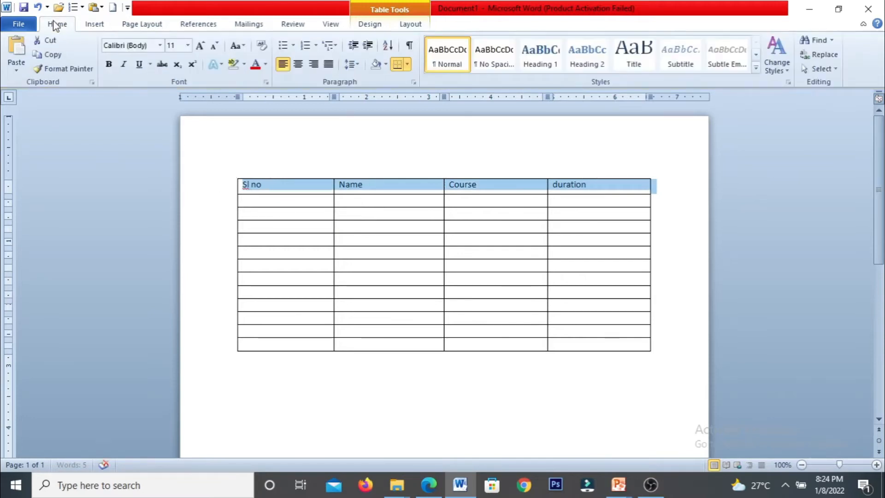
{"action": "left_click", "coordinate": [237, 45]}
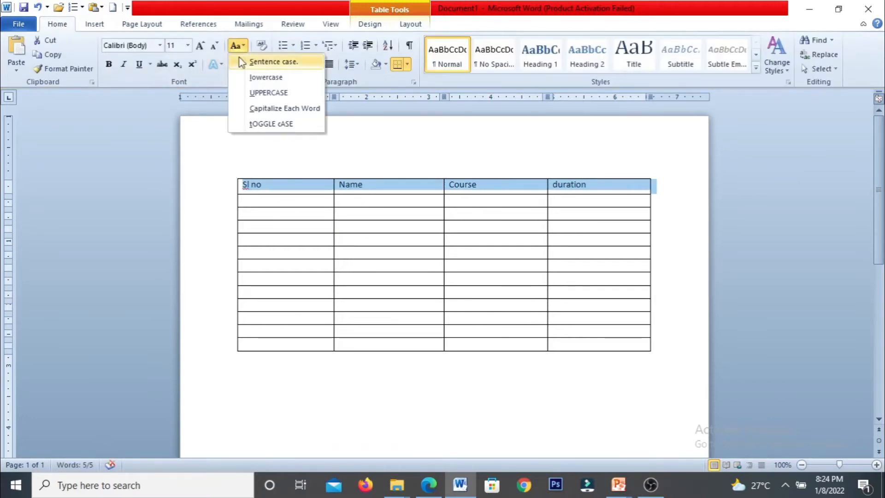
{"action": "left_click", "coordinate": [253, 93]}
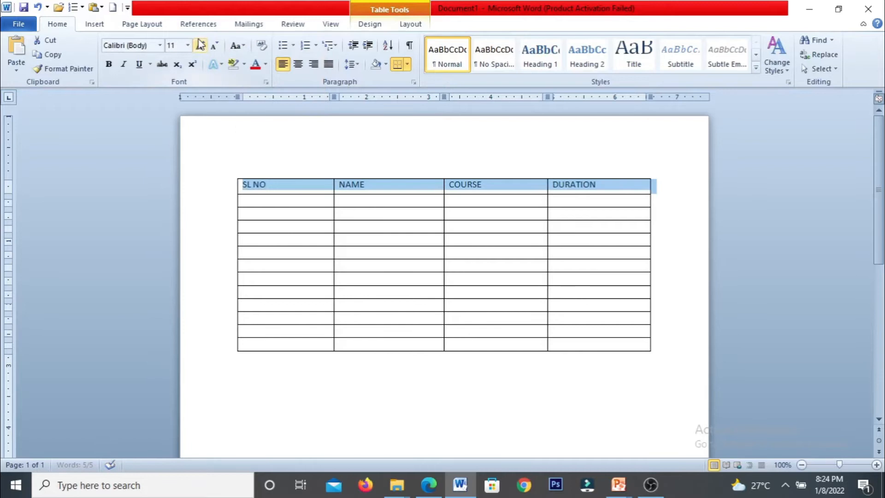
{"action": "left_click", "coordinate": [201, 46]}
{"action": "left_click", "coordinate": [200, 46]}
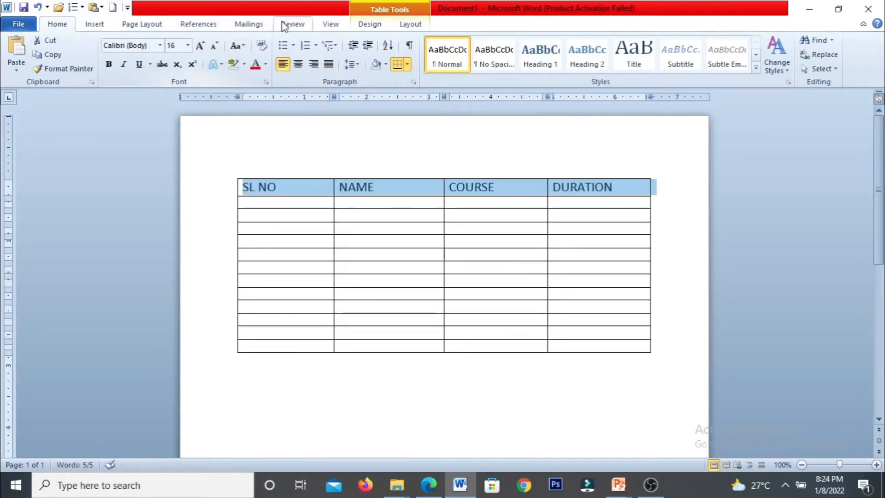
Step: Try the top, middle and bottom cell alignments on the header row, finishing with Align Center
{"action": "left_click", "coordinate": [414, 29]}
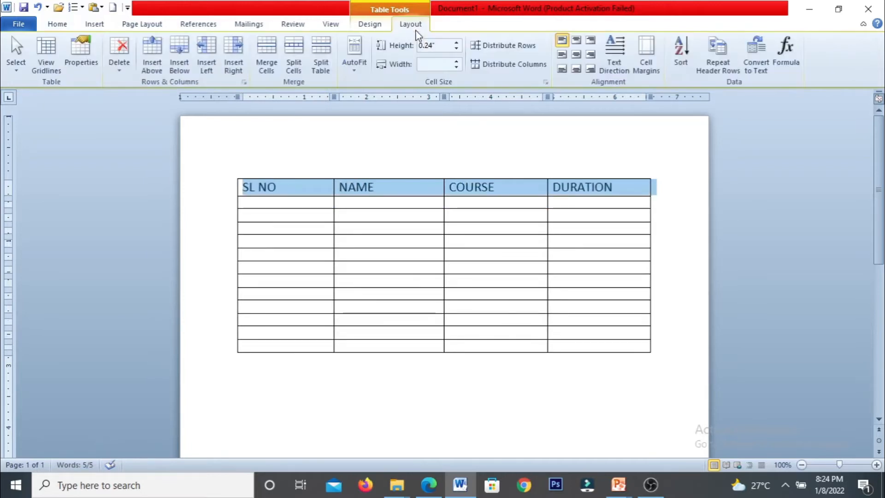
{"action": "left_click", "coordinate": [576, 42]}
{"action": "left_click", "coordinate": [590, 41]}
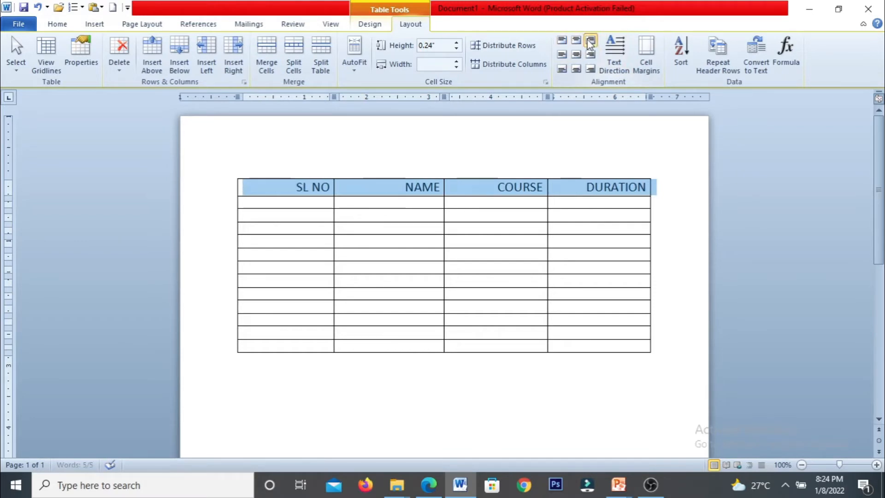
{"action": "left_click", "coordinate": [562, 54]}
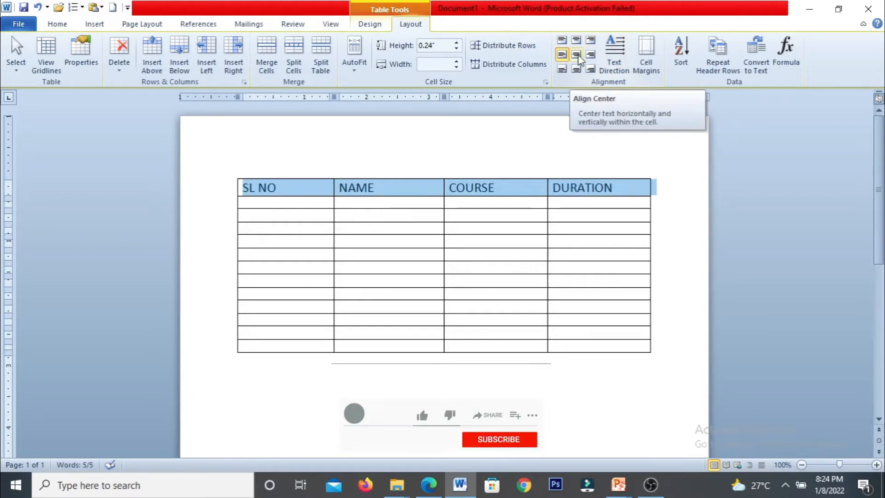
{"action": "left_click", "coordinate": [577, 55]}
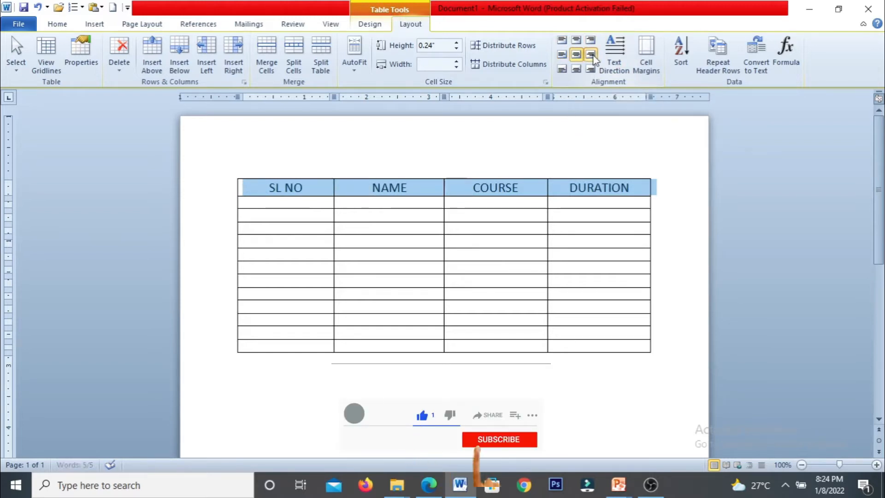
{"action": "left_click", "coordinate": [590, 55]}
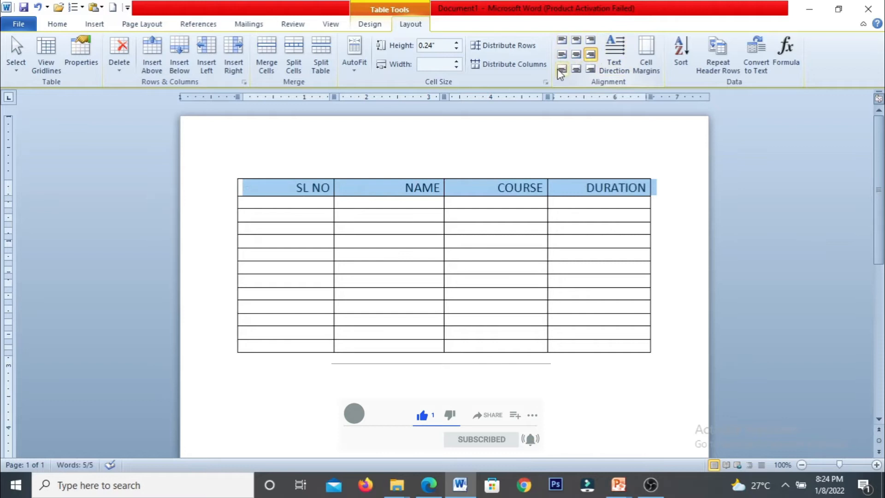
{"action": "left_click", "coordinate": [562, 69]}
{"action": "left_click", "coordinate": [576, 69]}
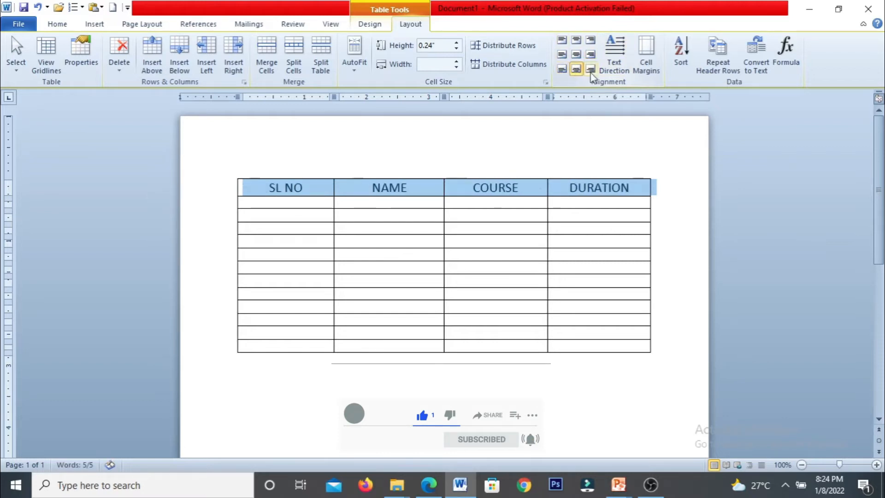
{"action": "left_click", "coordinate": [590, 69]}
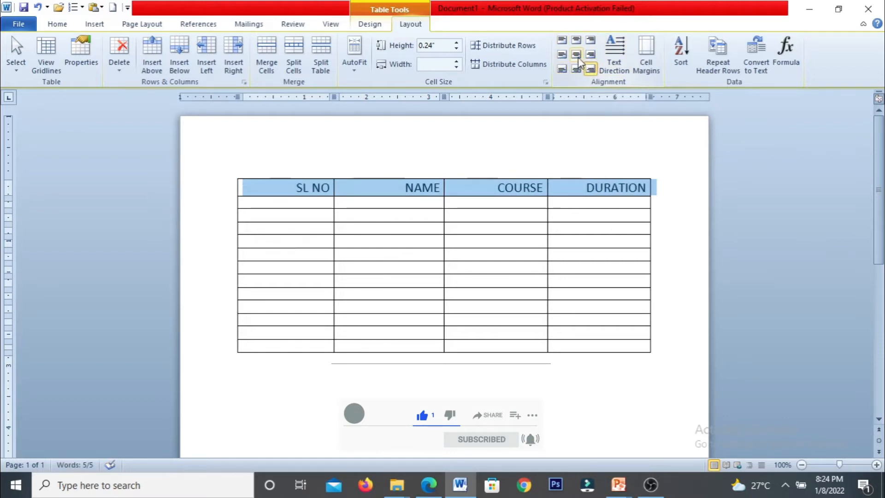
{"action": "left_click", "coordinate": [577, 55]}
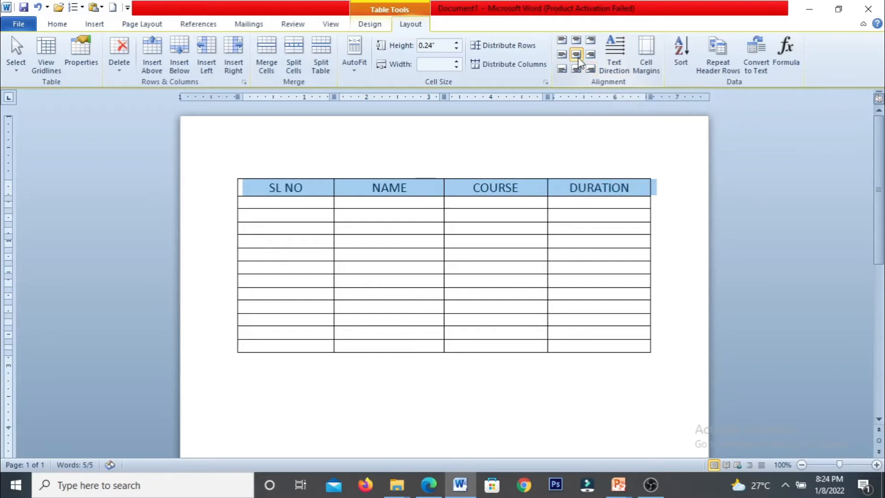
Step: Cycle the header row's text direction through its rotations back to horizontal, and view the default cell margin options without changing them
{"action": "left_click", "coordinate": [620, 57]}
{"action": "left_click", "coordinate": [620, 57]}
{"action": "left_click", "coordinate": [620, 57]}
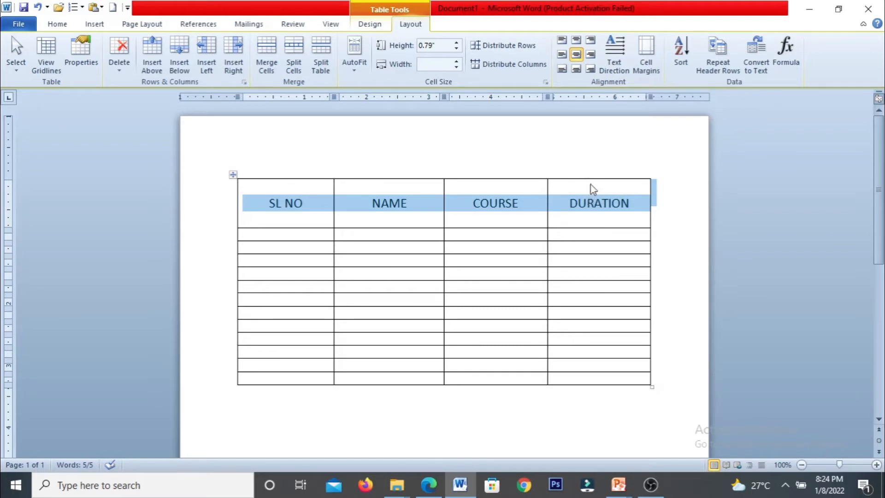
{"action": "left_click", "coordinate": [646, 66]}
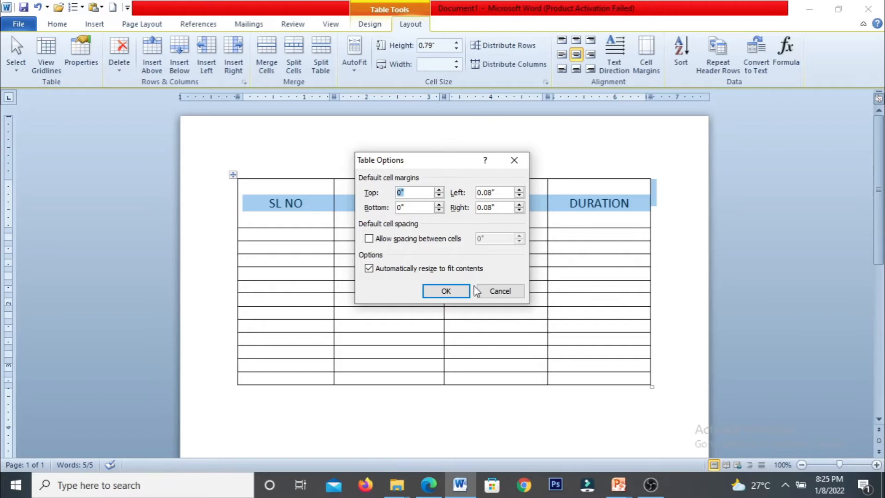
{"action": "left_click", "coordinate": [487, 289]}
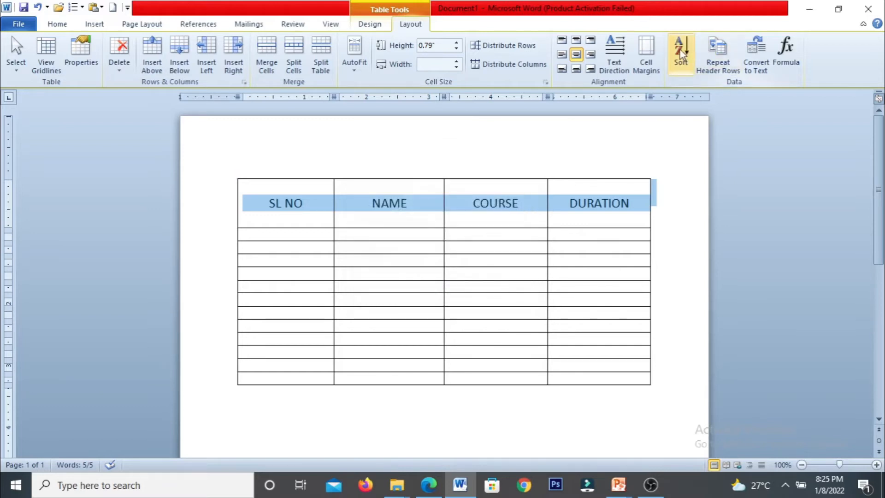
Step: Enter the numbers 1, 3, 5, 2 and 4 down the SL NO column below the header
{"action": "left_click", "coordinate": [273, 233]}
{"action": "type", "text": "1"}
{"action": "key", "text": "Tab"}
{"action": "key", "text": "Down"}
{"action": "key", "text": "Left"}
{"action": "type", "text": "3"}
{"action": "key", "text": "Down"}
{"action": "type", "text": "5"}
{"action": "key", "text": "Down"}
{"action": "type", "text": "2"}
{"action": "key", "text": "Down"}
{"action": "type", "text": "4"}
Step: Fill the NAME column beside the numbers with Apple, Cat, Elephant, Bat and Dog
{"action": "key", "text": "Right"}
{"action": "key", "text": "Up"}
{"action": "key", "text": "Up"}
{"action": "key", "text": "Up"}
{"action": "key", "text": "Up"}
{"action": "key", "text": "Up"}
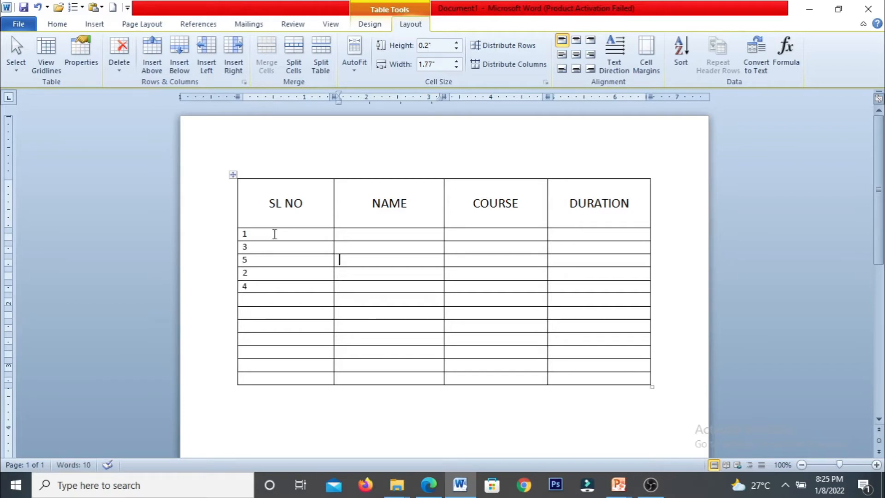
{"action": "type", "text": "apple"}
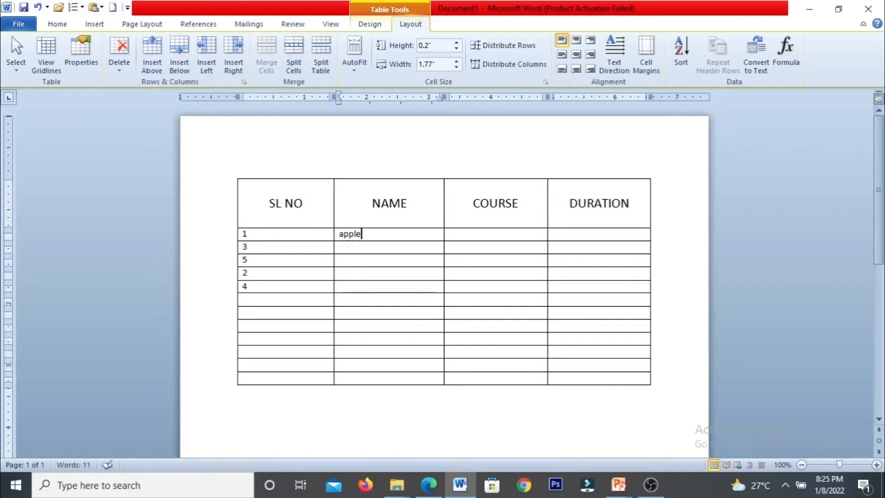
{"action": "key", "text": "Down"}
{"action": "type", "text": "cat"}
{"action": "key", "text": "Down"}
{"action": "type", "text": "elephant"}
{"action": "key", "text": "Down"}
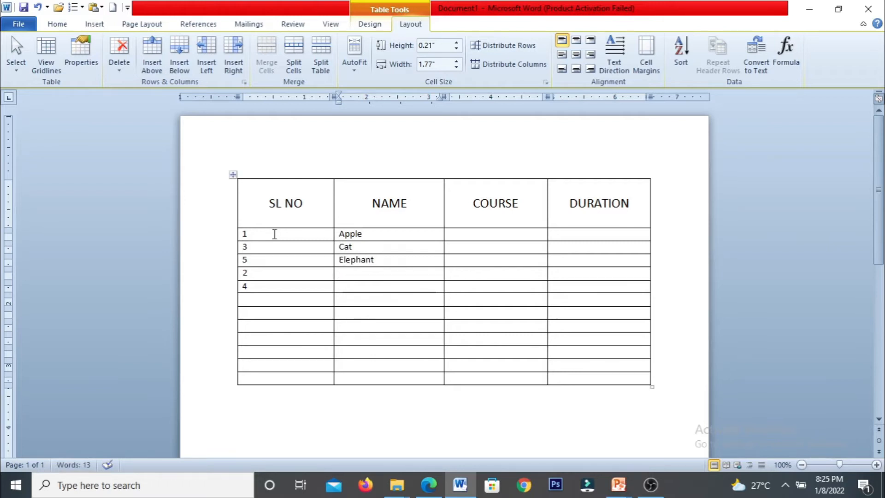
{"action": "type", "text": "bat"}
{"action": "key", "text": "Down"}
{"action": "type", "text": "dog"}
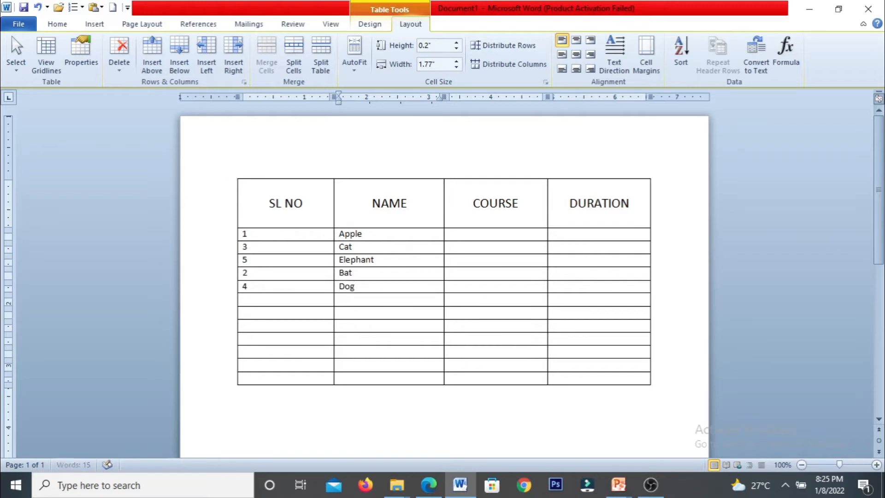
Step: Sort the five numbered rows by Column 1 as numbers in ascending order, with no header row
{"action": "left_click_drag", "start_coordinate": [237, 244], "coordinate": [230, 266]}
{"action": "left_click_drag", "start_coordinate": [237, 234], "coordinate": [270, 289]}
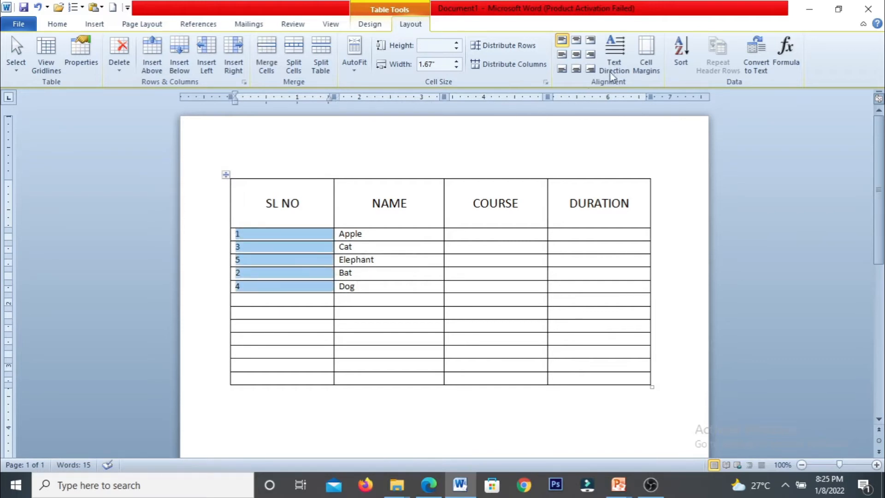
{"action": "left_click", "coordinate": [682, 49]}
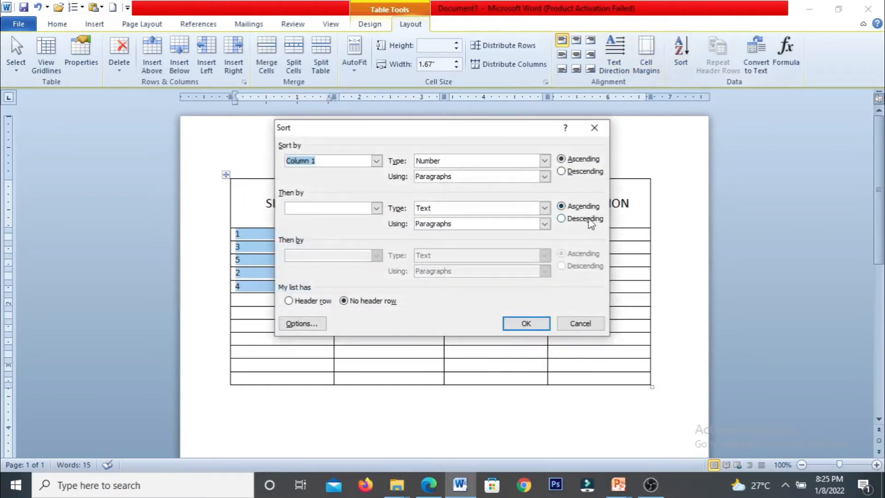
{"action": "left_click", "coordinate": [524, 321]}
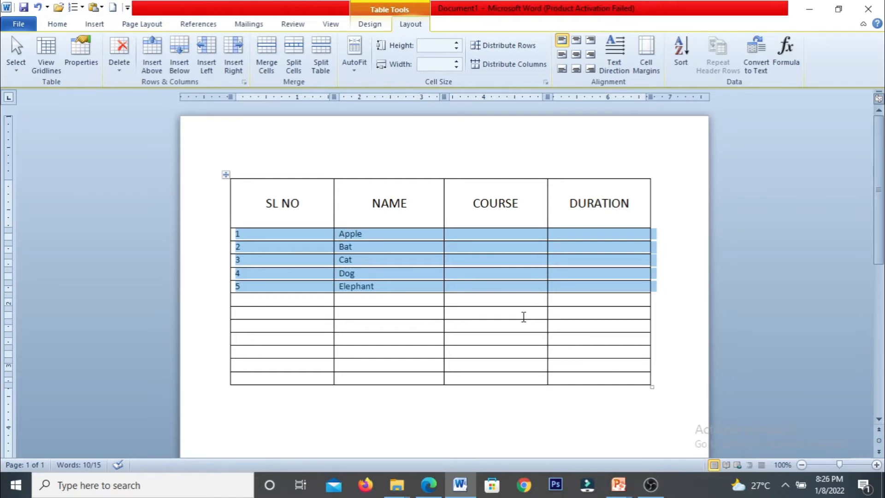
Step: Clear the contents of the sorted rows and append new rows at the table's end until it runs onto a second page
{"action": "key", "text": "Delete"}
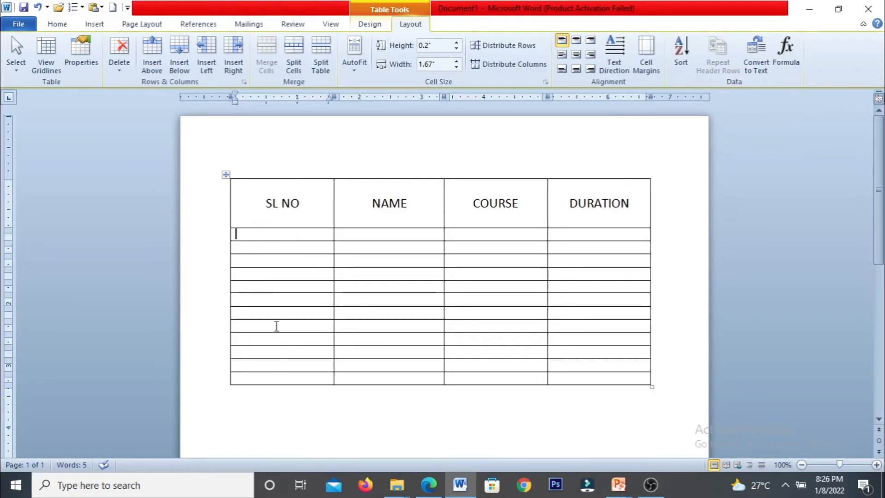
{"action": "left_click", "coordinate": [265, 378]}
{"action": "key", "text": "Tab"}
{"action": "key", "text": "Tab"}
{"action": "key", "text": "Tab"}
{"action": "key", "text": "Tab"}
{"action": "key", "text": "Tab"}
{"action": "key", "text": "Tab"}
{"action": "key", "text": "Tab"}
{"action": "key", "text": "Tab"}
{"action": "key", "text": "Tab"}
{"action": "key", "text": "Tab"}
{"action": "key", "text": "Tab"}
{"action": "key", "text": "Tab"}
{"action": "key", "text": "Tab"}
{"action": "key", "text": "Tab"}
{"action": "key", "text": "Tab"}
{"action": "key", "text": "Tab"}
{"action": "key", "text": "Tab"}
{"action": "key", "text": "Tab"}
{"action": "key", "text": "Tab"}
{"action": "key", "text": "Tab"}
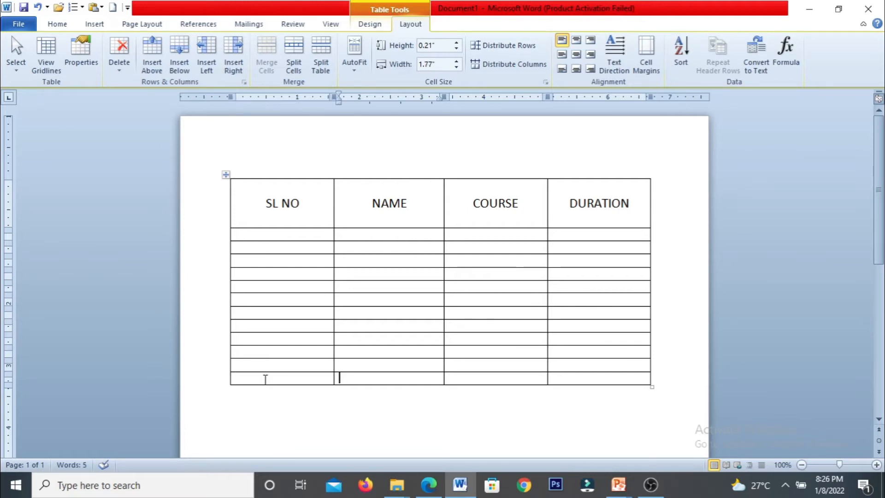
{"action": "key", "text": "Tab"}
{"action": "key", "text": "Tab"}
{"action": "key", "text": "Tab"}
{"action": "key", "text": "Tab"}
{"action": "key", "text": "Tab"}
{"action": "key", "text": "Tab"}
{"action": "key", "text": "Tab"}
{"action": "key", "text": "Tab"}
{"action": "key", "text": "Tab"}
{"action": "key", "text": "Tab"}
{"action": "key", "text": "Tab"}
{"action": "key", "text": "Tab"}
{"action": "key", "text": "Tab"}
{"action": "key", "text": "Tab"}
{"action": "key", "text": "Tab"}
{"action": "key", "text": "Tab"}
{"action": "key", "text": "Tab"}
{"action": "key", "text": "Tab"}
{"action": "key", "text": "Tab"}
{"action": "key", "text": "Tab"}
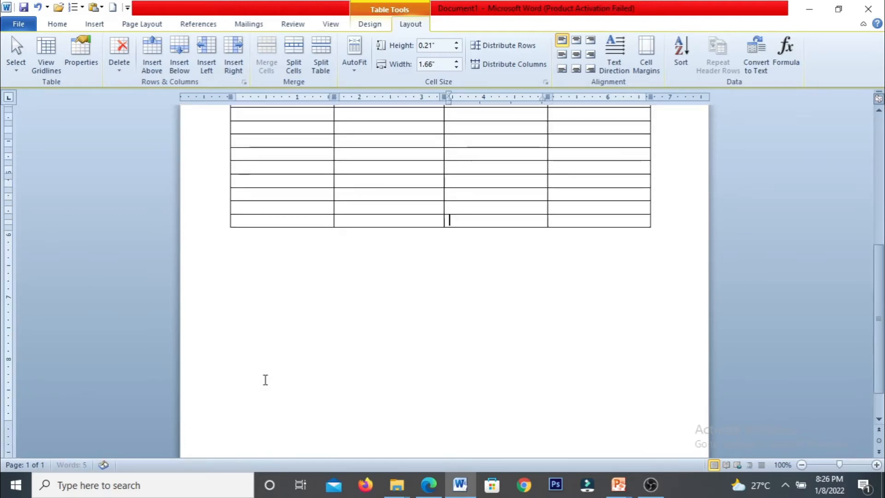
{"action": "key", "text": "Tab"}
{"action": "key", "text": "Tab"}
{"action": "key", "text": "Tab"}
{"action": "key", "text": "Tab"}
{"action": "key", "text": "Tab"}
{"action": "key", "text": "Tab"}
{"action": "key", "text": "Tab"}
{"action": "key", "text": "Tab"}
{"action": "key", "text": "Tab"}
{"action": "key", "text": "Tab"}
{"action": "key", "text": "Tab"}
{"action": "key", "text": "Tab"}
{"action": "key", "text": "Tab"}
{"action": "key", "text": "Tab"}
{"action": "key", "text": "Tab"}
{"action": "key", "text": "Tab"}
{"action": "key", "text": "Tab"}
{"action": "key", "text": "Tab"}
{"action": "key", "text": "Tab"}
{"action": "key", "text": "Tab"}
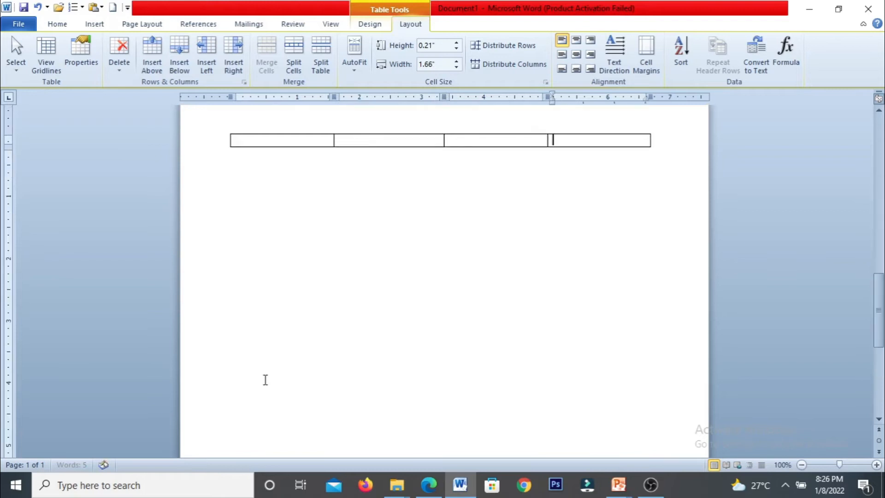
Step: Set the SL NO, NAME, COURSE and DURATION row to repeat as the table's header row on every page
{"action": "left_click", "coordinate": [253, 144]}
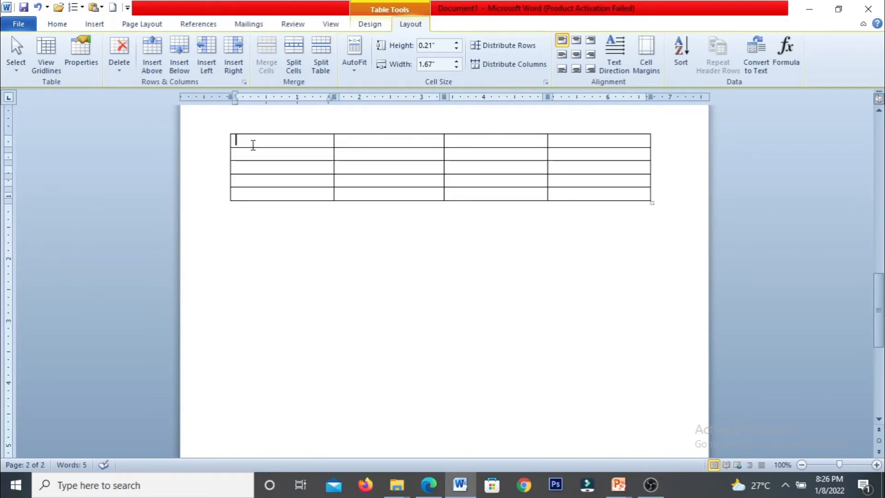
{"action": "key", "text": "Up"}
{"action": "key", "text": "Up"}
{"action": "key", "text": "Up"}
{"action": "key", "text": "Up"}
{"action": "key", "text": "Up"}
{"action": "key", "text": "Up"}
{"action": "key", "text": "Up"}
{"action": "key", "text": "Up"}
{"action": "key", "text": "Up"}
{"action": "key", "text": "Up"}
{"action": "key", "text": "Up"}
{"action": "key", "text": "Up"}
{"action": "key", "text": "Up"}
{"action": "key", "text": "Up"}
{"action": "key", "text": "Up"}
{"action": "key", "text": "Up"}
{"action": "key", "text": "Up"}
{"action": "key", "text": "Up"}
{"action": "key", "text": "Up"}
{"action": "key", "text": "Up"}
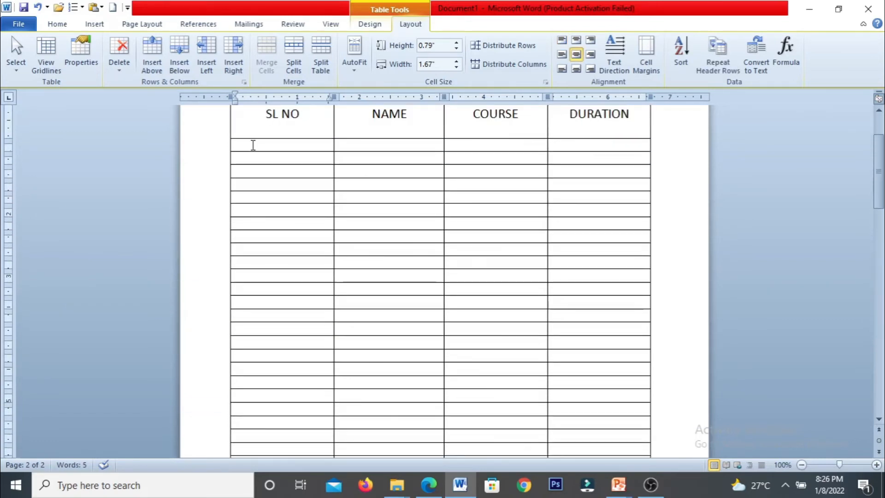
{"action": "left_click", "coordinate": [209, 119]}
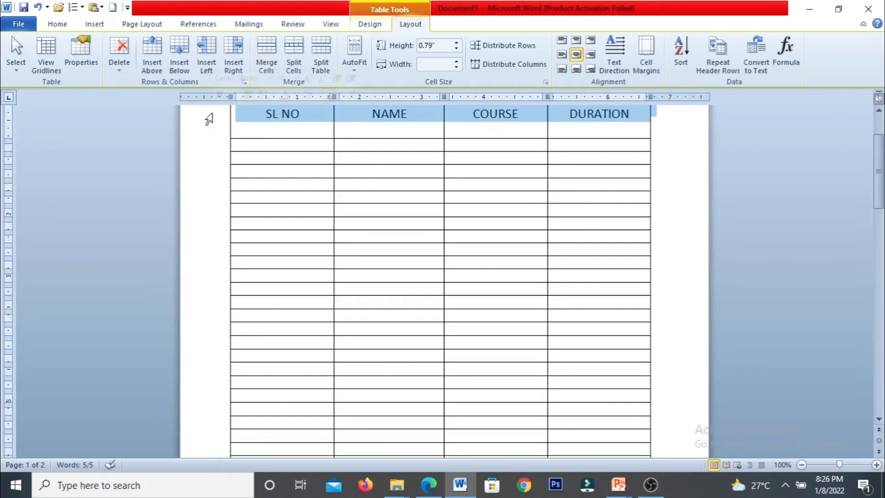
{"action": "left_click", "coordinate": [720, 60]}
Step: Check the top of the table on the second page for the repeated header row
{"action": "left_click", "coordinate": [472, 226]}
{"action": "key", "text": "Down"}
{"action": "key", "text": "Down"}
{"action": "key", "text": "Down"}
{"action": "key", "text": "Down"}
{"action": "key", "text": "Down"}
{"action": "key", "text": "Down"}
{"action": "key", "text": "Down"}
{"action": "key", "text": "Down"}
{"action": "key", "text": "Down"}
{"action": "key", "text": "Down"}
{"action": "key", "text": "Down"}
{"action": "key", "text": "Down"}
{"action": "key", "text": "Down"}
{"action": "key", "text": "Down"}
{"action": "key", "text": "Down"}
{"action": "key", "text": "Down"}
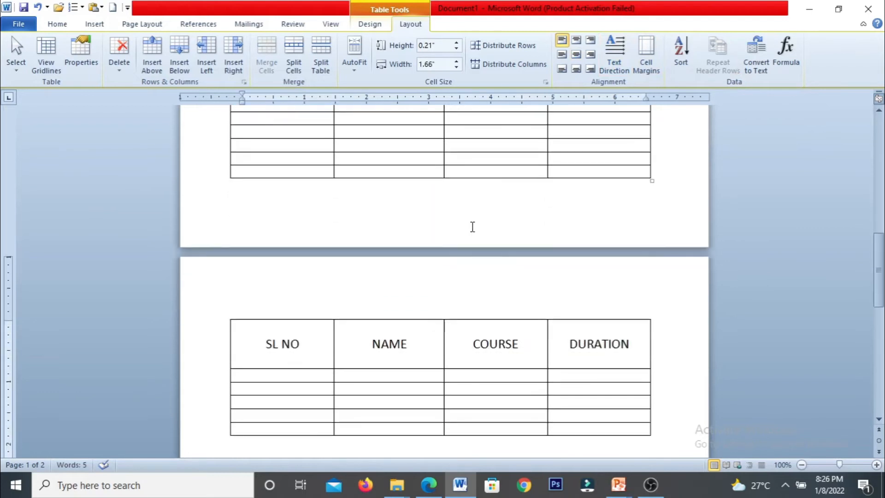
{"action": "key", "text": "Down"}
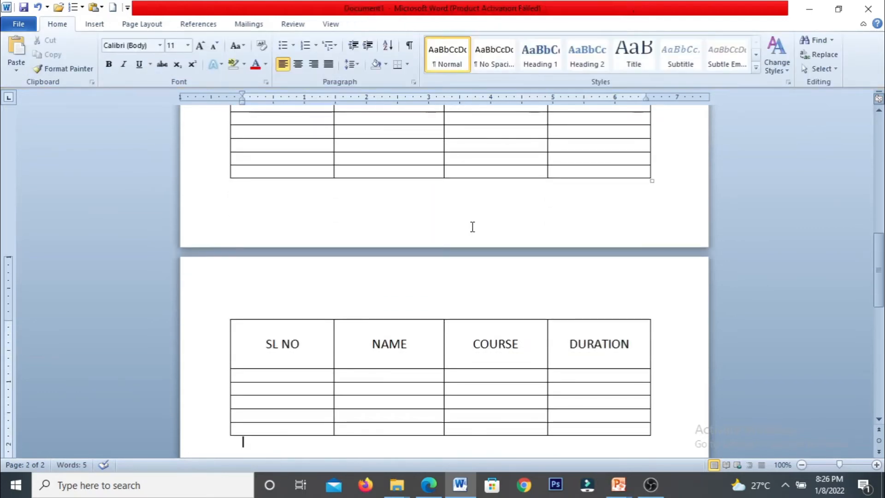
Step: Try converting the whole table to text separated by tabs, and undo the conversion
{"action": "left_click", "coordinate": [393, 150]}
{"action": "left_click", "coordinate": [411, 24]}
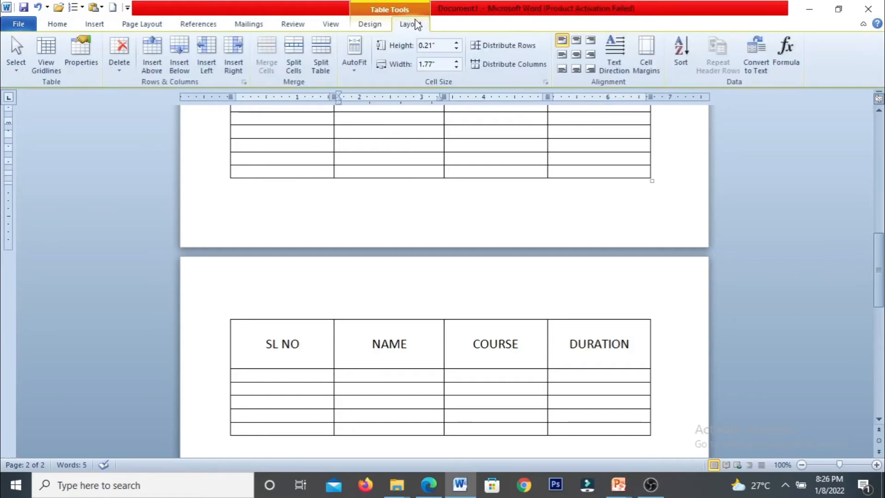
{"action": "left_click", "coordinate": [764, 62]}
{"action": "left_click", "coordinate": [425, 280]}
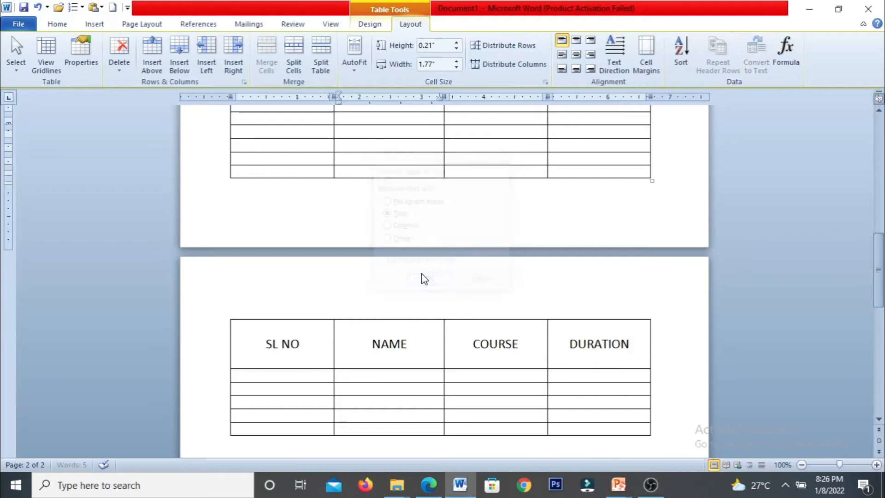
{"action": "left_click", "coordinate": [423, 273]}
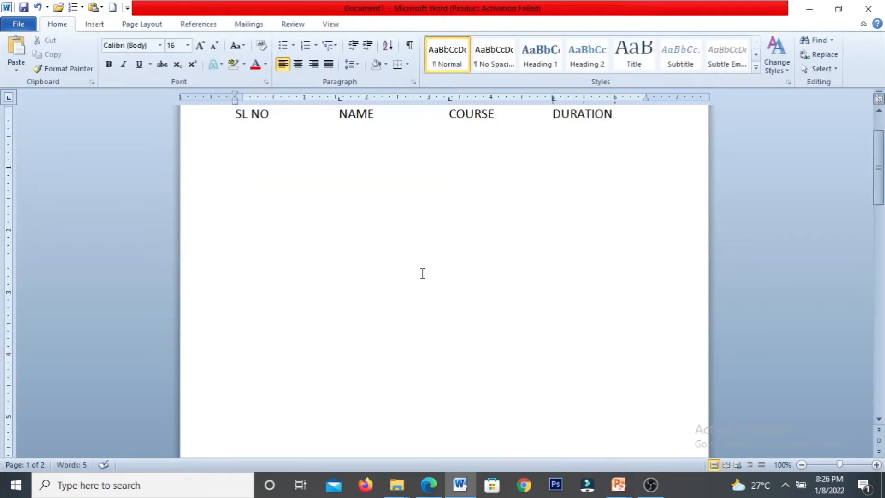
{"action": "key", "text": "ctrl+z"}
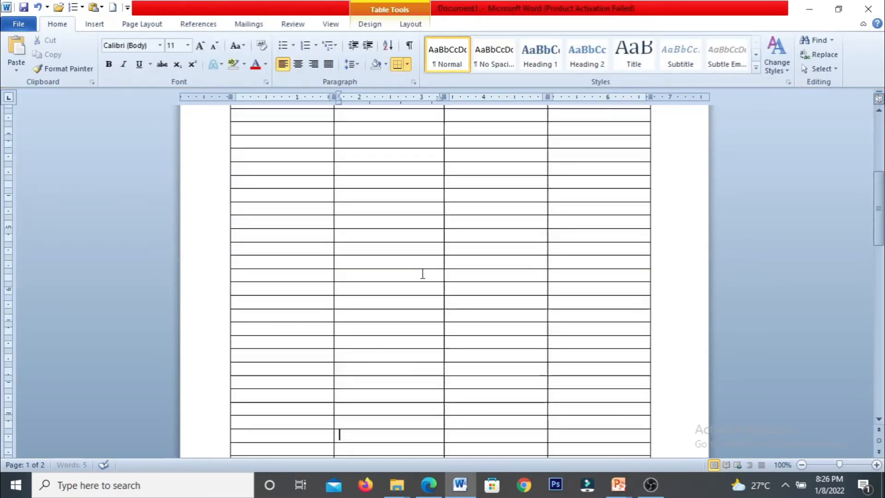
Step: Enter 45, 46, 85, 86, 78 and 86 down the last column and total them with =SUM(ABOVE) in the cell beneath
{"action": "left_click", "coordinate": [408, 23]}
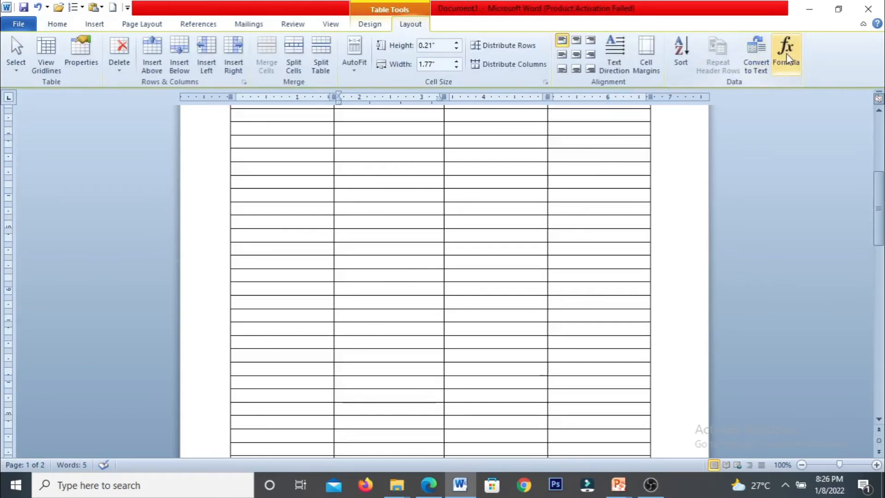
{"action": "left_click", "coordinate": [595, 119]}
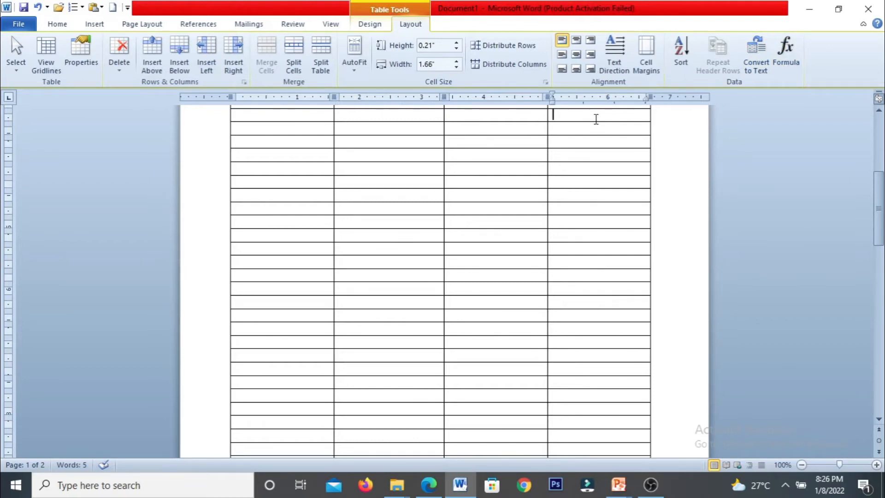
{"action": "type", "text": "45"}
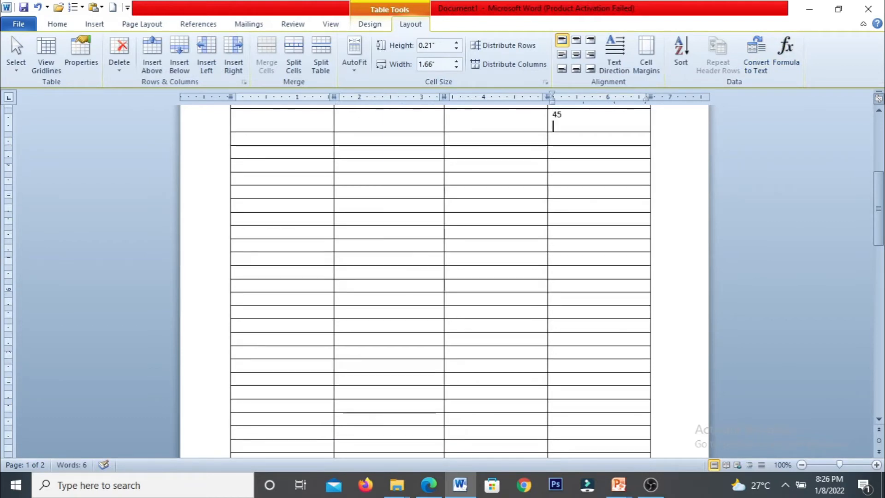
{"action": "key", "text": "Down"}
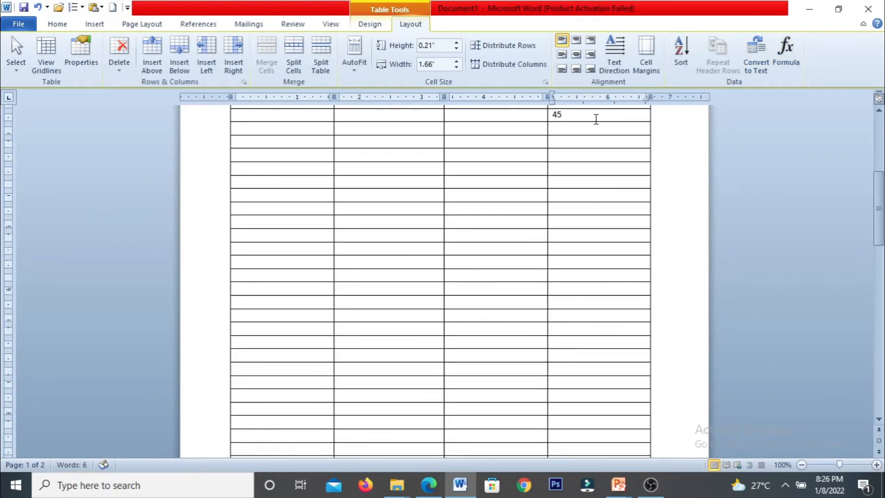
{"action": "type", "text": "46"}
{"action": "key", "text": "Down"}
{"action": "type", "text": "85"}
{"action": "key", "text": "Down"}
{"action": "type", "text": "86"}
{"action": "key", "text": "Down"}
{"action": "type", "text": "78"}
{"action": "key", "text": "Down"}
{"action": "type", "text": "86"}
{"action": "key", "text": "Down"}
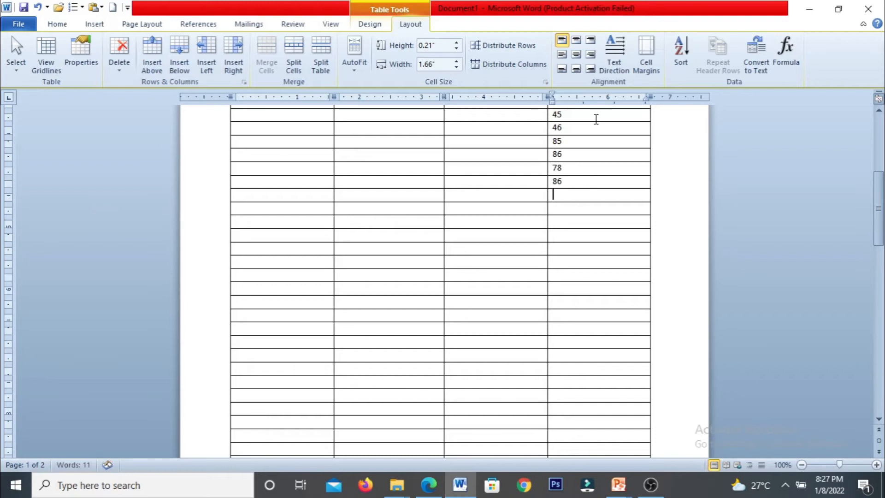
{"action": "left_click", "coordinate": [785, 53]}
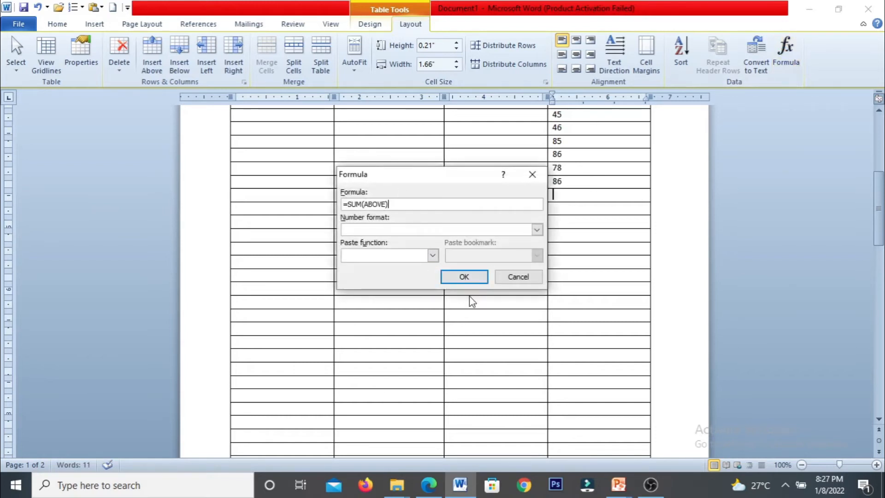
{"action": "left_click", "coordinate": [468, 281]}
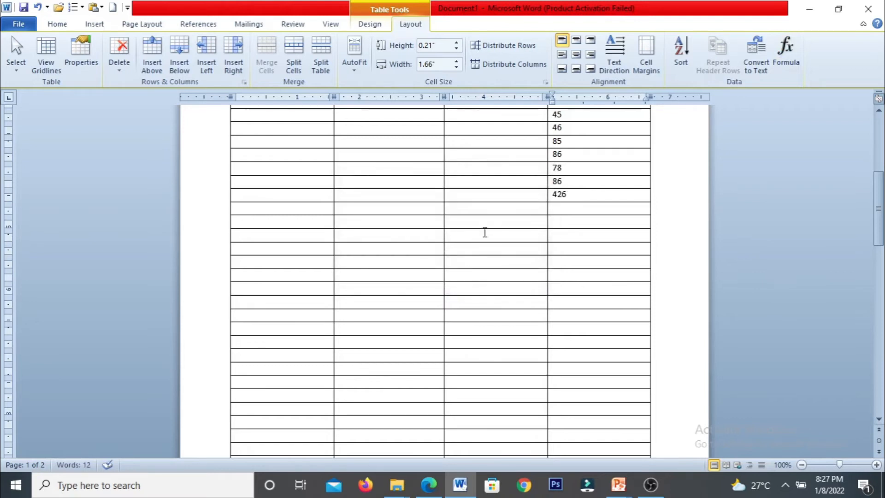
Step: Enter 56, 56 and 6 across the row below the column total and add them with a SUM formula in its last cell
{"action": "left_click", "coordinate": [310, 207]}
{"action": "type", "text": "56"}
{"action": "key", "text": "Tab"}
{"action": "type", "text": "56"}
{"action": "key", "text": "Tab"}
{"action": "type", "text": "6"}
{"action": "key", "text": "Tab"}
{"action": "left_click", "coordinate": [790, 63]}
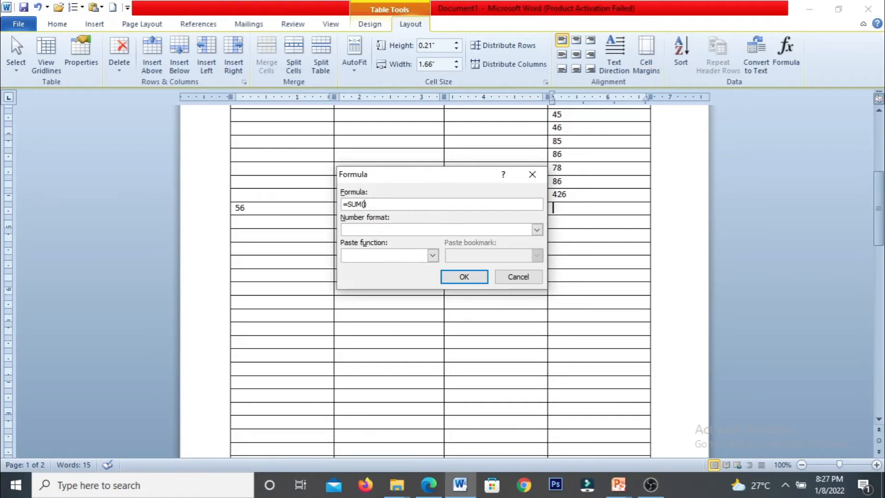
{"action": "key", "text": "Return"}
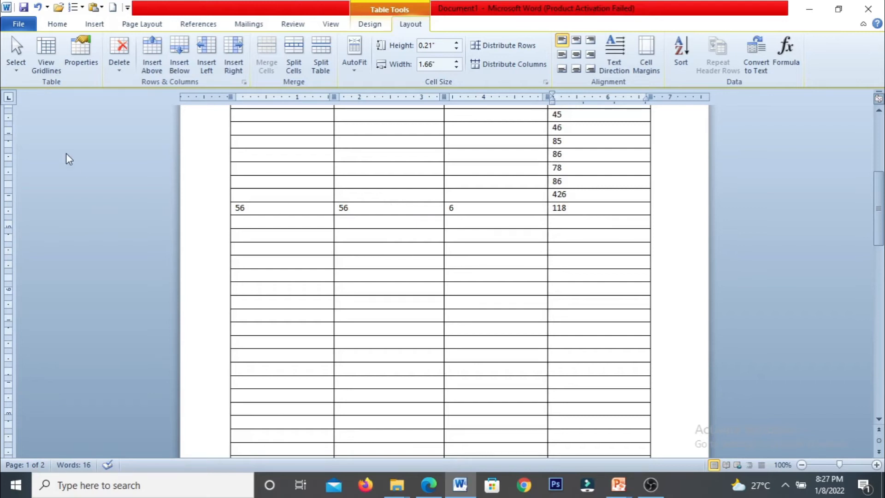
Step: Delete the entire table and insert a new one with 5 columns and 11 rows
{"action": "left_click", "coordinate": [115, 70]}
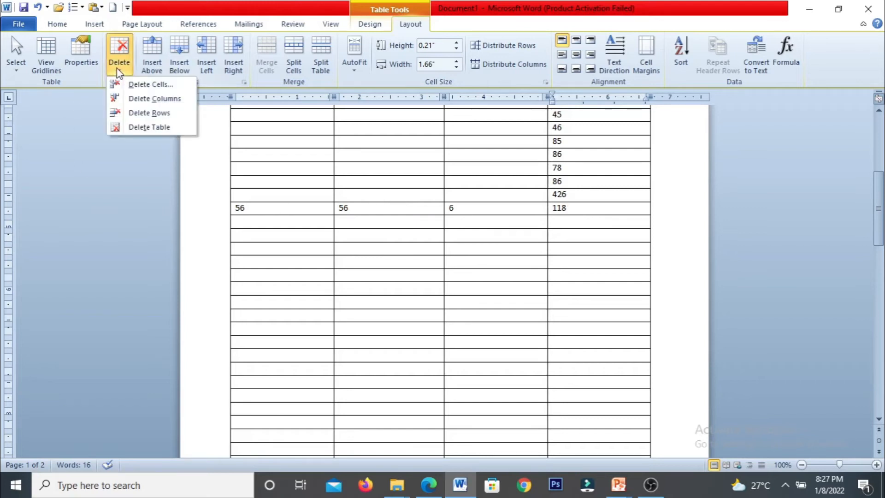
{"action": "left_click", "coordinate": [148, 127]}
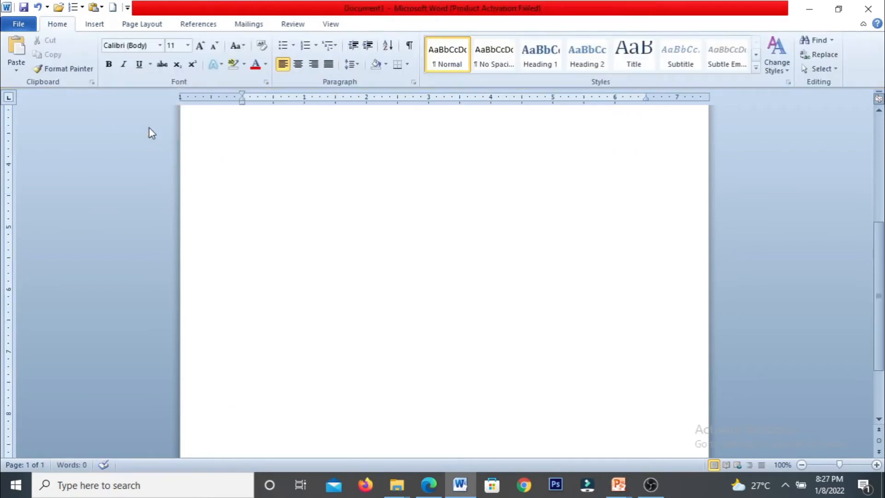
{"action": "left_click", "coordinate": [94, 25]}
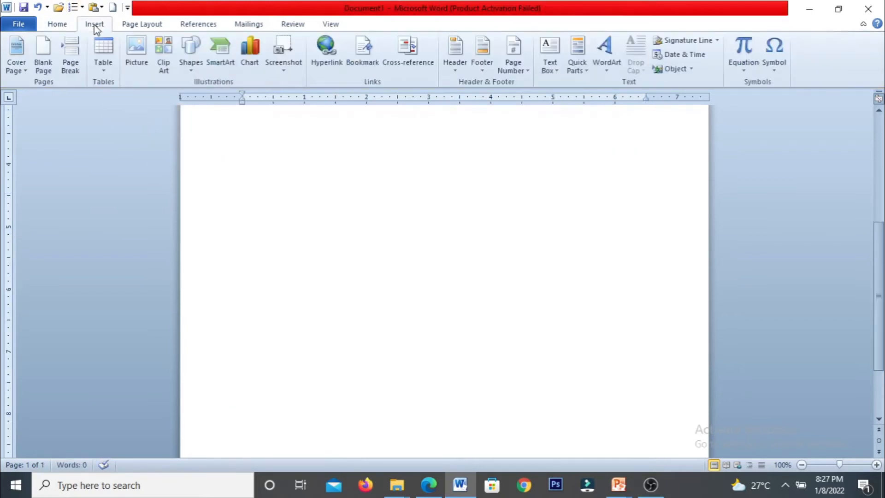
{"action": "left_click", "coordinate": [102, 67]}
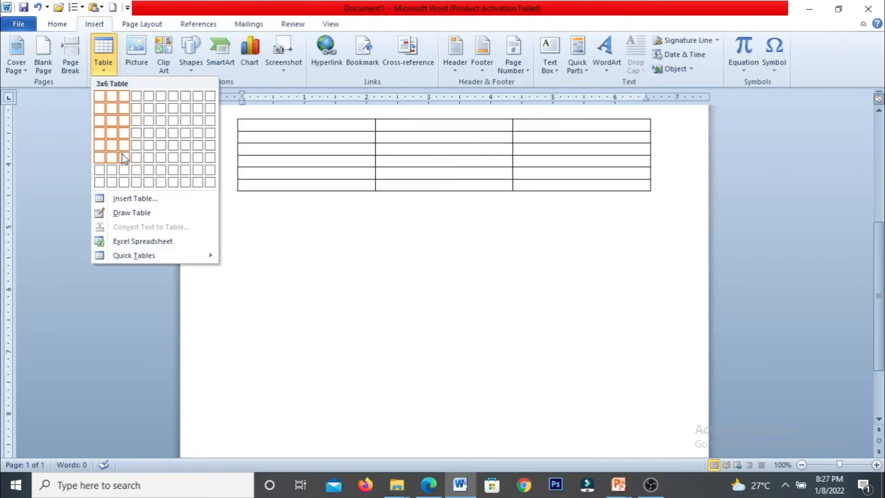
{"action": "left_click", "coordinate": [128, 199]}
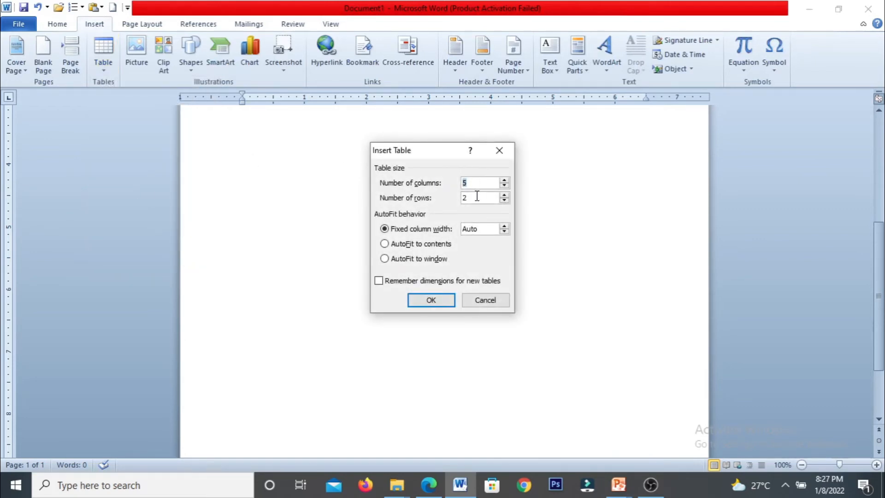
{"action": "type", "text": "11"}
{"action": "key", "text": "Return"}
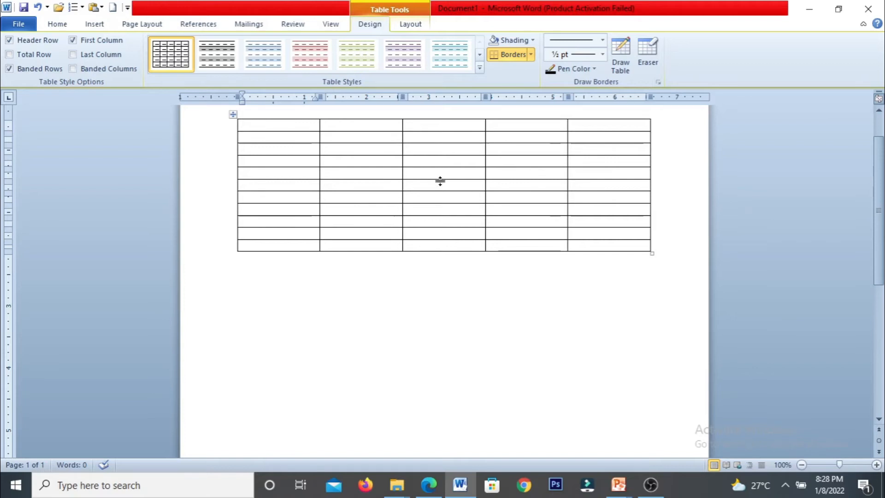
Step: Narrow the first column, widen the second, and shift the borders after the third and fourth columns toward the table's right edge
{"action": "left_click_drag", "start_coordinate": [318, 162], "coordinate": [276, 162]}
{"action": "left_click_drag", "start_coordinate": [403, 156], "coordinate": [428, 157]}
{"action": "left_click_drag", "start_coordinate": [483, 146], "coordinate": [505, 144]}
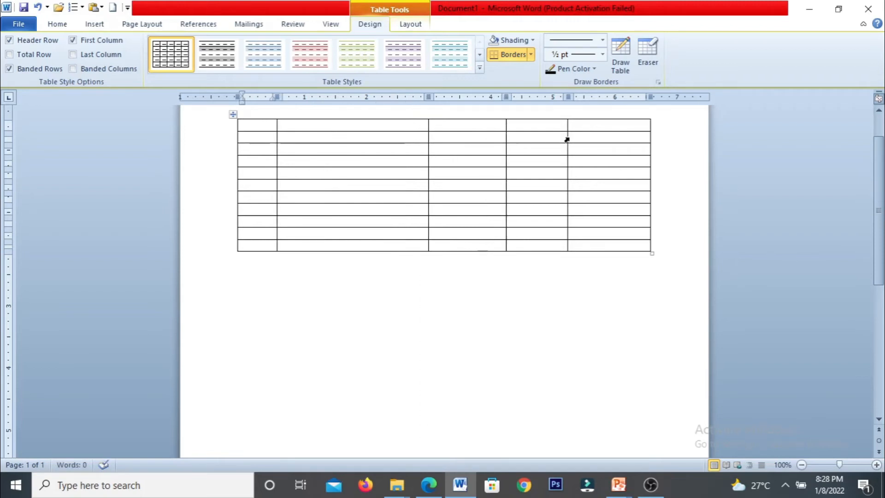
{"action": "left_click_drag", "start_coordinate": [567, 139], "coordinate": [258, 126]}
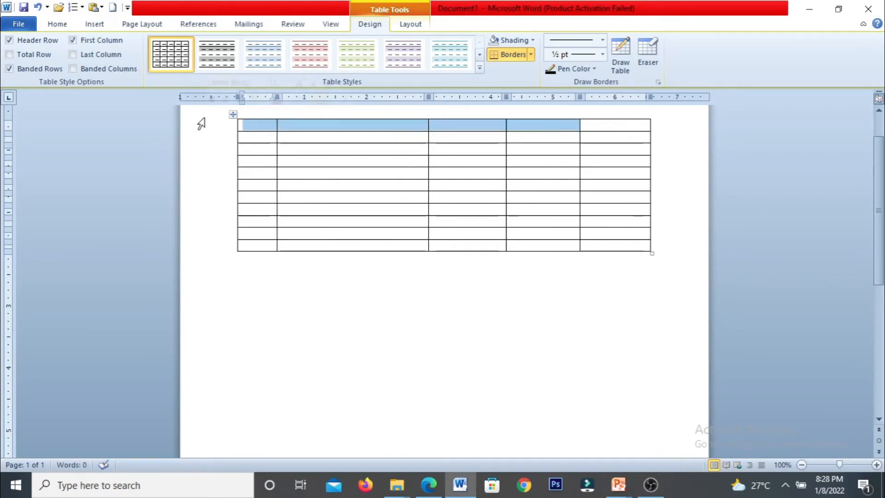
Step: Merge the first four cells of the top row, the three middle cells of the second-to-last row, and the whole last row
{"action": "left_click", "coordinate": [404, 28]}
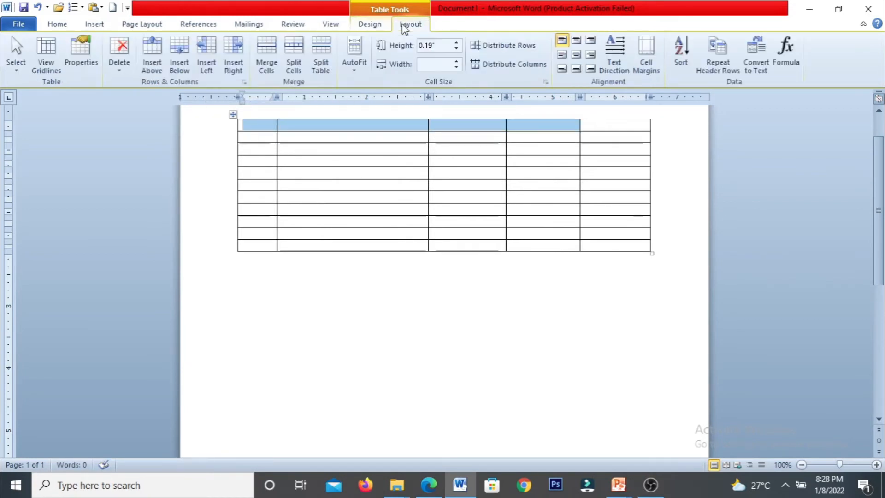
{"action": "left_click", "coordinate": [266, 57]}
{"action": "left_click_drag", "start_coordinate": [313, 235], "coordinate": [544, 238]}
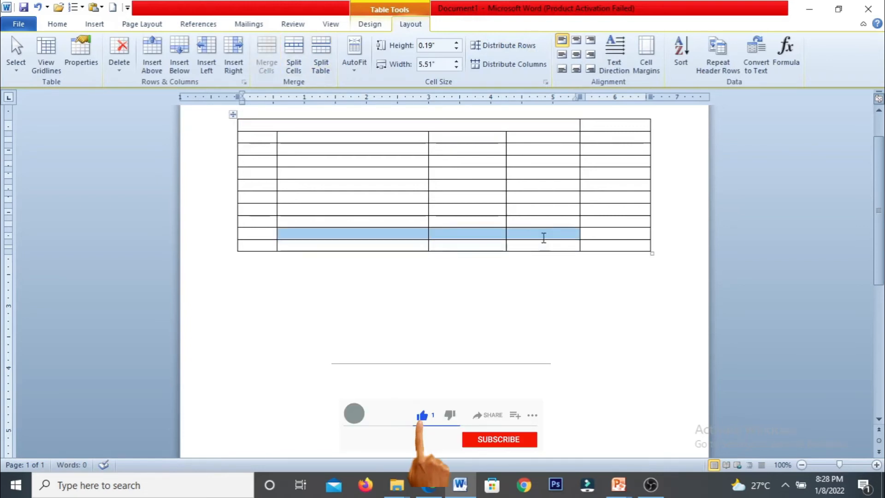
{"action": "left_click", "coordinate": [269, 55]}
{"action": "left_click", "coordinate": [205, 246]}
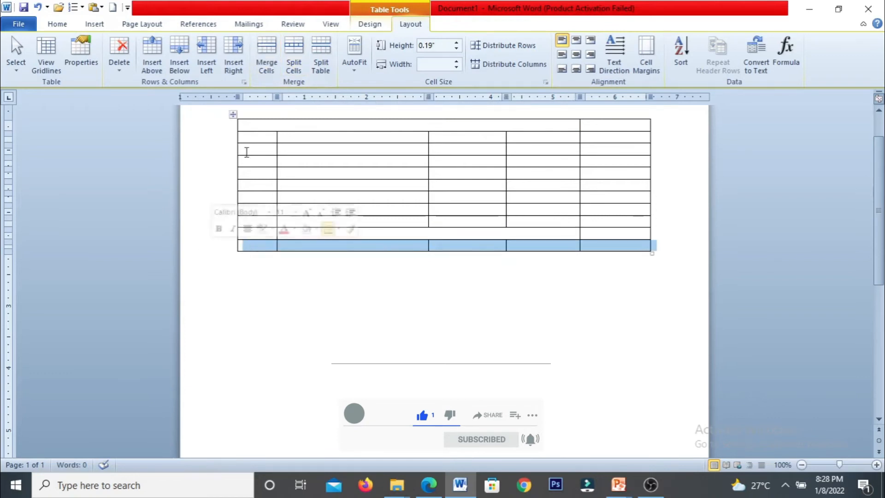
{"action": "left_click", "coordinate": [266, 55]}
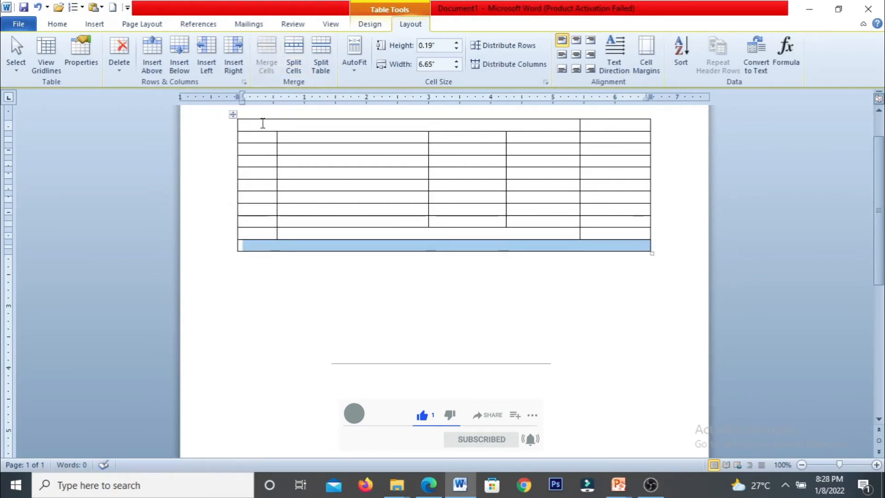
{"action": "left_click", "coordinate": [262, 128]}
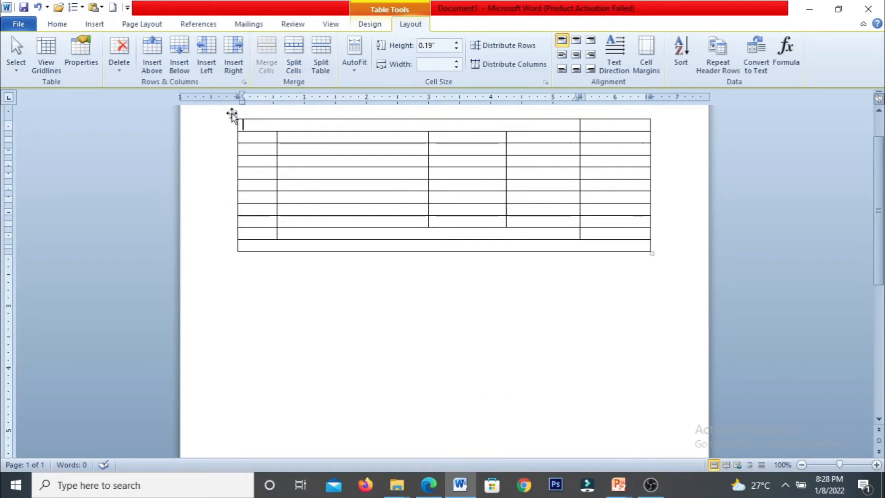
Step: Left-align the whole table and increase its font size to 14
{"action": "left_click", "coordinate": [232, 115]}
{"action": "left_click", "coordinate": [58, 26]}
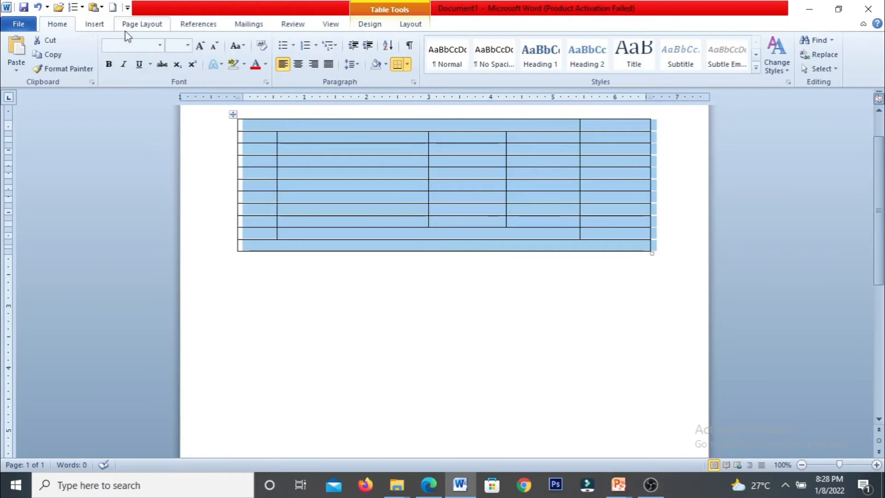
{"action": "left_click", "coordinate": [296, 66]}
{"action": "left_click", "coordinate": [279, 67]}
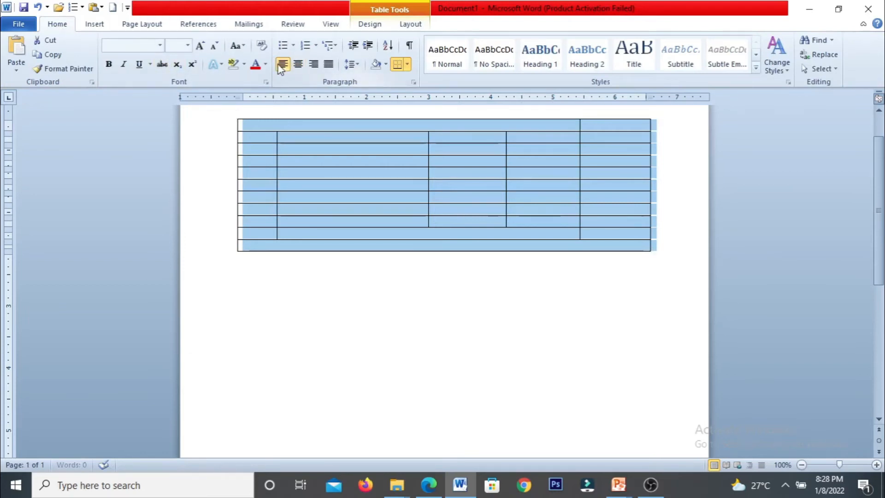
{"action": "left_click", "coordinate": [203, 48]}
{"action": "left_click", "coordinate": [204, 48]}
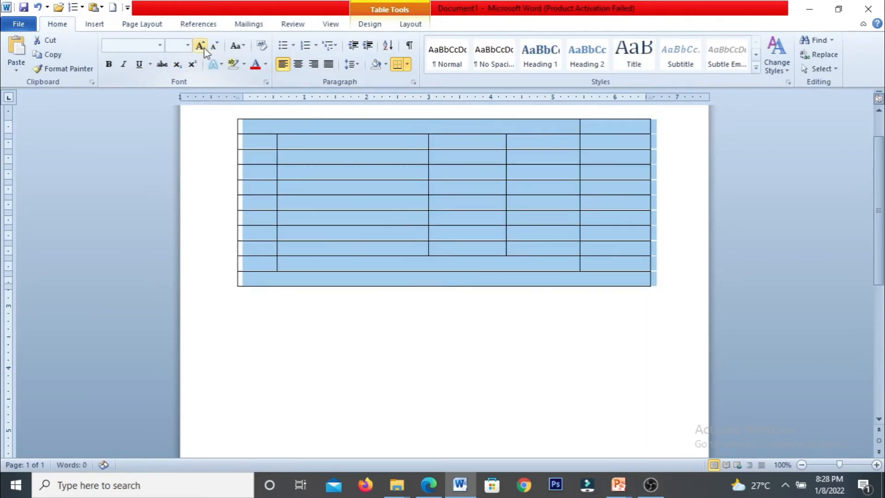
{"action": "left_click", "coordinate": [258, 125]}
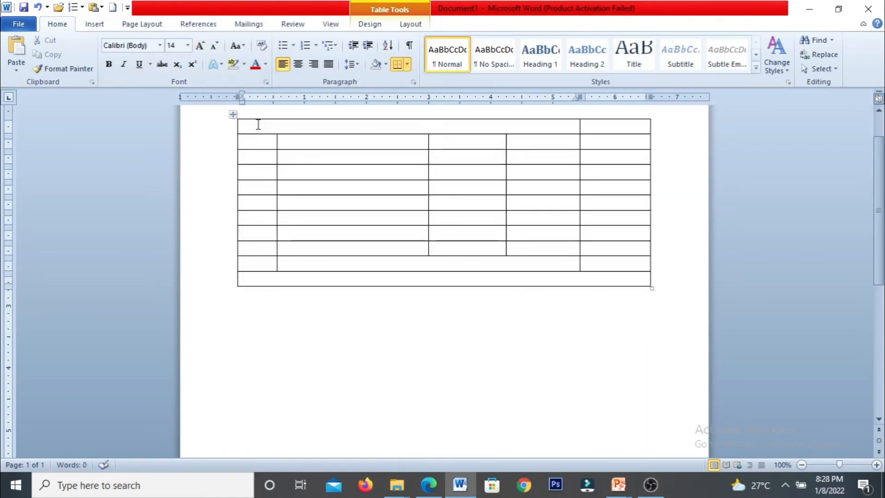
Step: Enter "To", "Customer" and the city with its postal code on three lines in the table's wide merged first cell
{"action": "type", "text": "to"}
{"action": "key", "text": "Return"}
{"action": "type", "text": "customer"}
{"action": "key", "text": "Return"}
{"action": "type", "text": "vijaypur "}
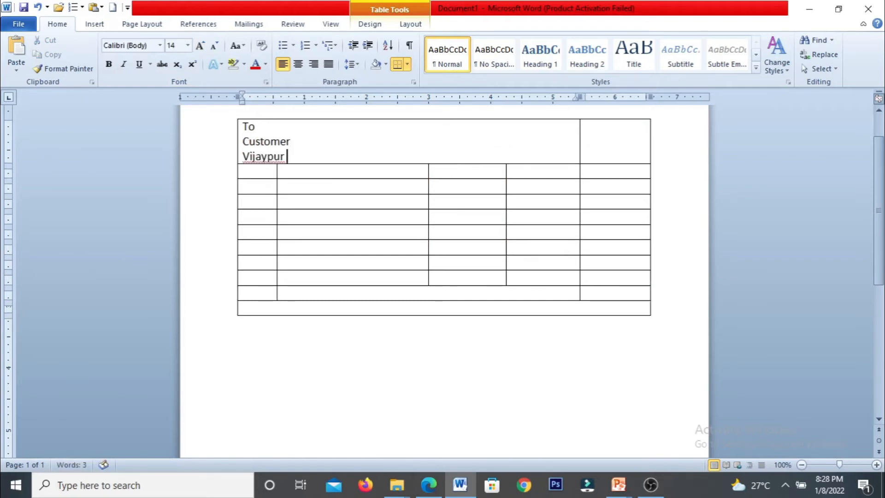
{"action": "type", "text": "-560"}
{"action": "key", "text": "BackSpace"}
{"action": "key", "text": "BackSpace"}
{"action": "type", "text": "86101"}
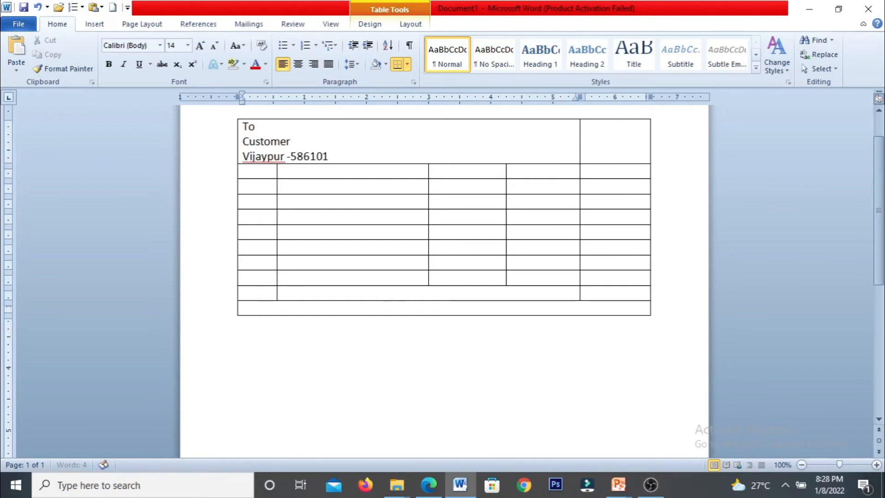
Step: In the top row's last cell, enter "R. no –" with the receipt number and "Date: 8/1/2022" below it
{"action": "key", "text": "Tab"}
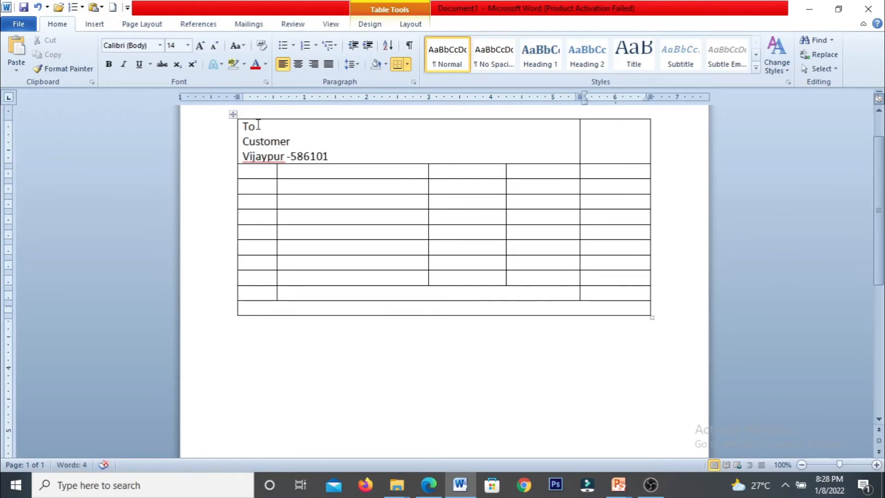
{"action": "type", "text": "rec"}
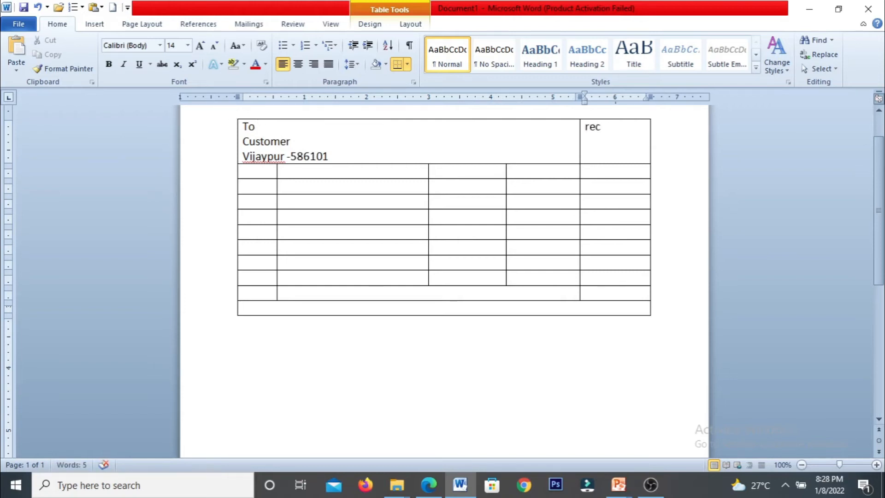
{"action": "key", "text": "BackSpace"}
{"action": "key", "text": "BackSpace"}
{"action": "key", "text": "BackSpace"}
{"action": "type", "text": ". no"}
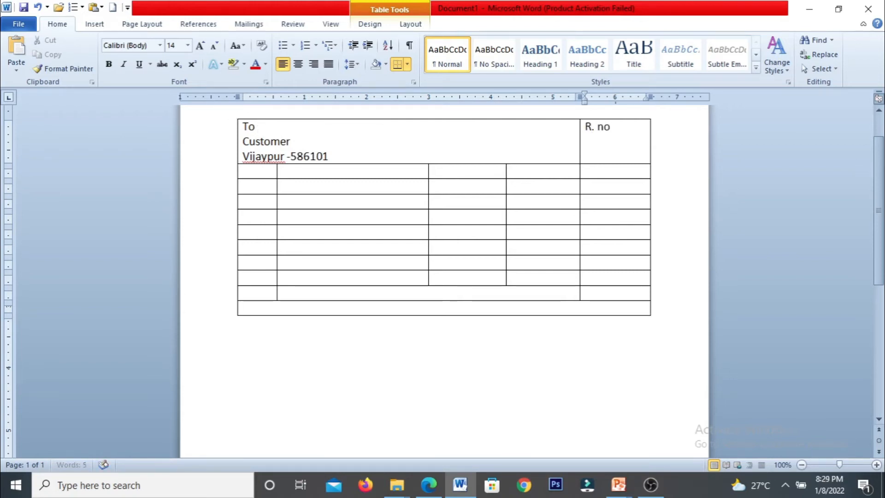
{"action": "type", "text": " *"}
{"action": "type", "text": " 21"}
{"action": "key", "text": "Return"}
{"action": "type", "text": "date: 8"}
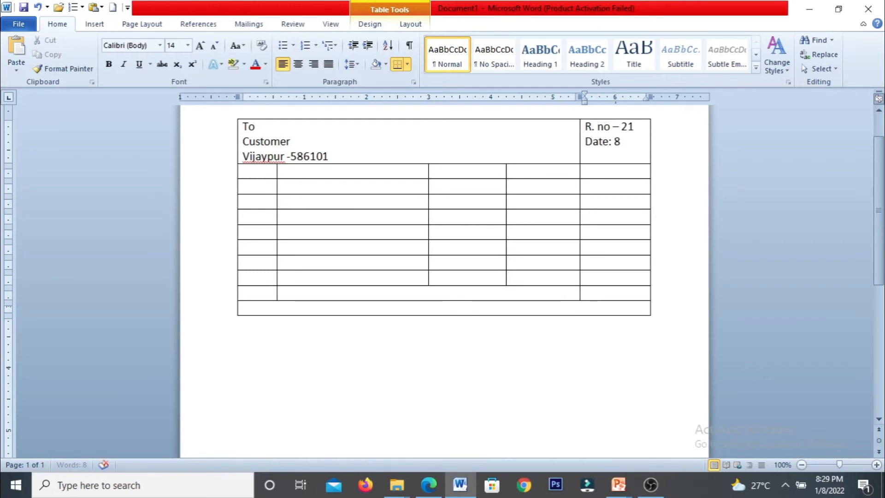
{"action": "type", "text": "/1/2022"}
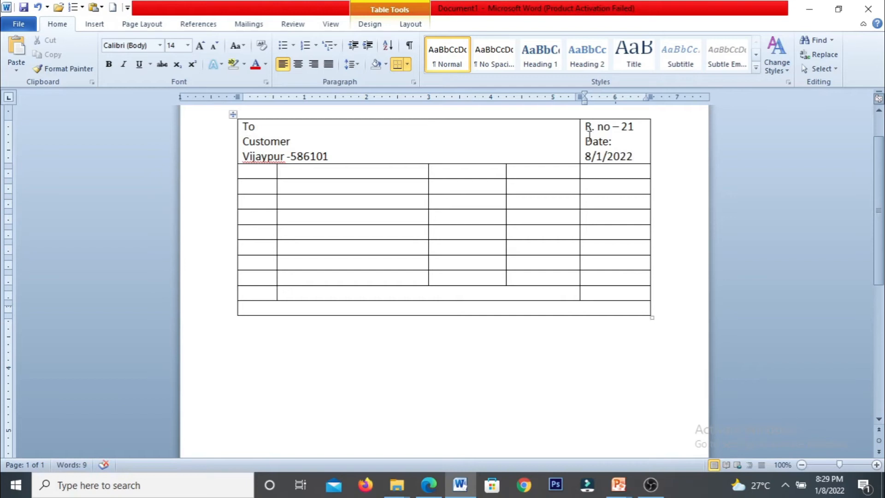
Step: Widen the table's last column slightly by shifting its inner border toward the fourth column
{"action": "left_click_drag", "start_coordinate": [578, 140], "coordinate": [571, 141]}
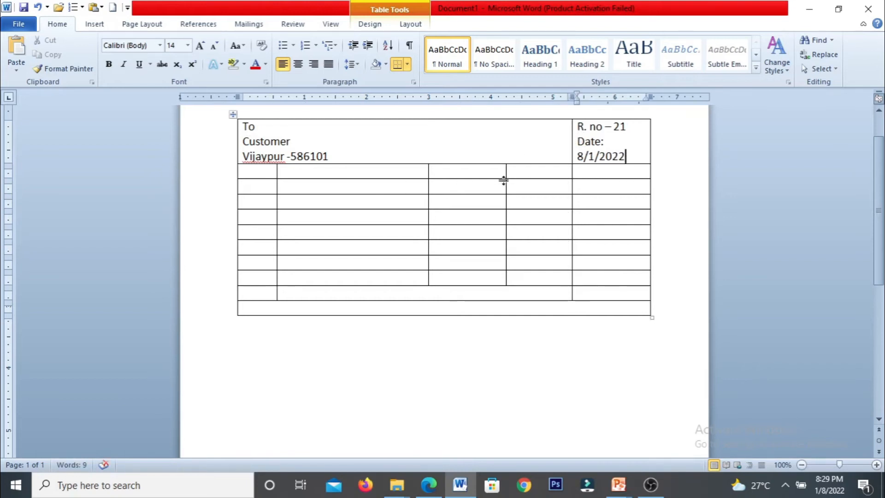
{"action": "double_click", "coordinate": [569, 142]}
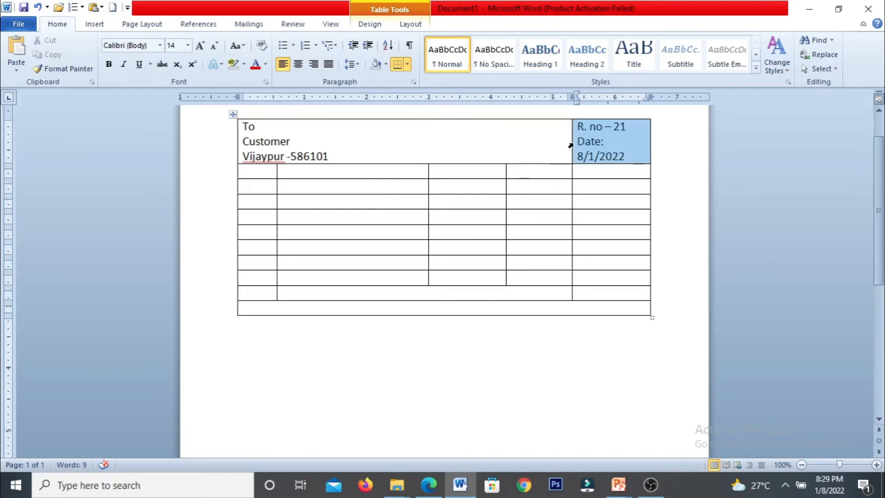
{"action": "left_click", "coordinate": [565, 188]}
{"action": "left_click_drag", "start_coordinate": [571, 176], "coordinate": [568, 175]}
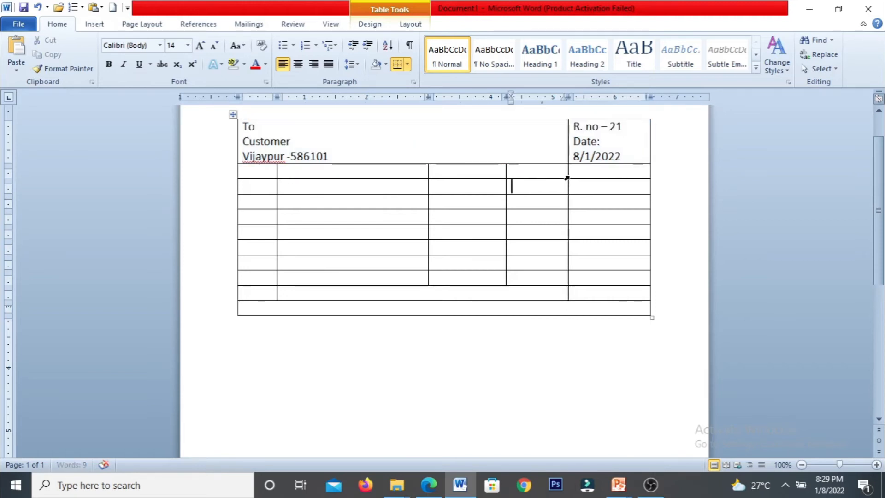
Step: Enter the headings "SL NO" and "DESCRIPTION" in the first two cells of the second row
{"action": "left_click", "coordinate": [269, 172]}
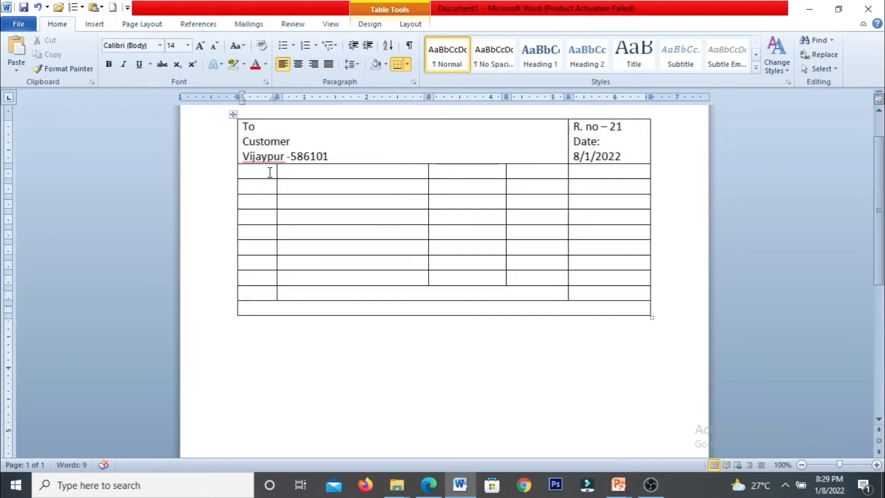
{"action": "type", "text": "SL NO"}
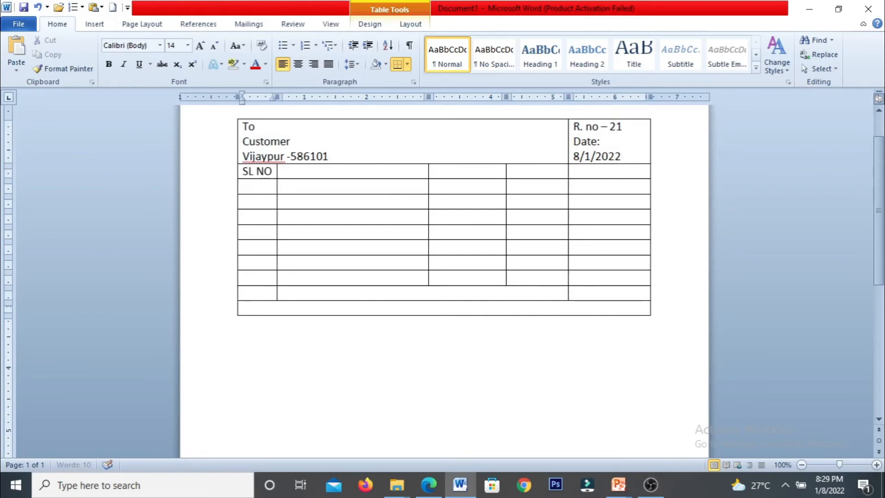
{"action": "key", "text": "Tab"}
{"action": "type", "text": "DESC"}
{"action": "type", "text": "RIPTION"}
{"action": "key", "text": "BackSpace"}
{"action": "key", "text": "BackSpace"}
{"action": "key", "text": "BackSpace"}
{"action": "key", "text": "BackSpace"}
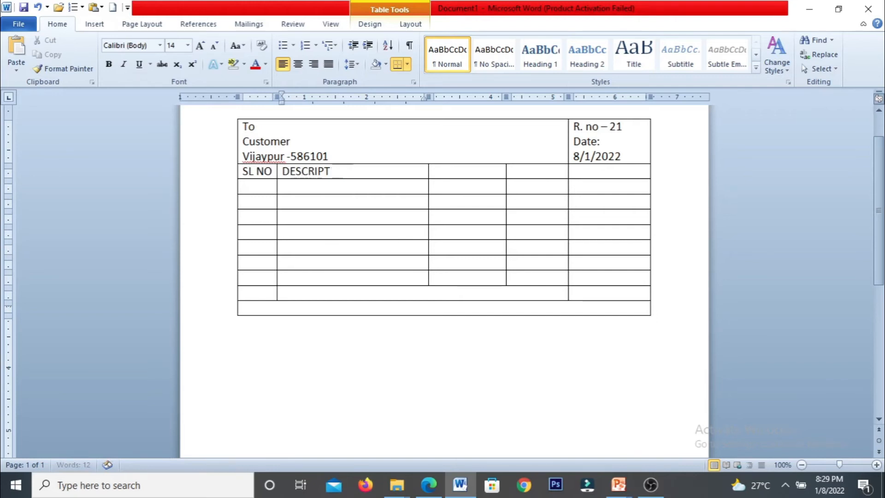
{"action": "type", "text": "TION"}
Step: Complete the heading row with "QUANTITY", "PRICE" and "TOTAL" in its last three cells
{"action": "key", "text": "Tab"}
{"action": "type", "text": "QUANTITY"}
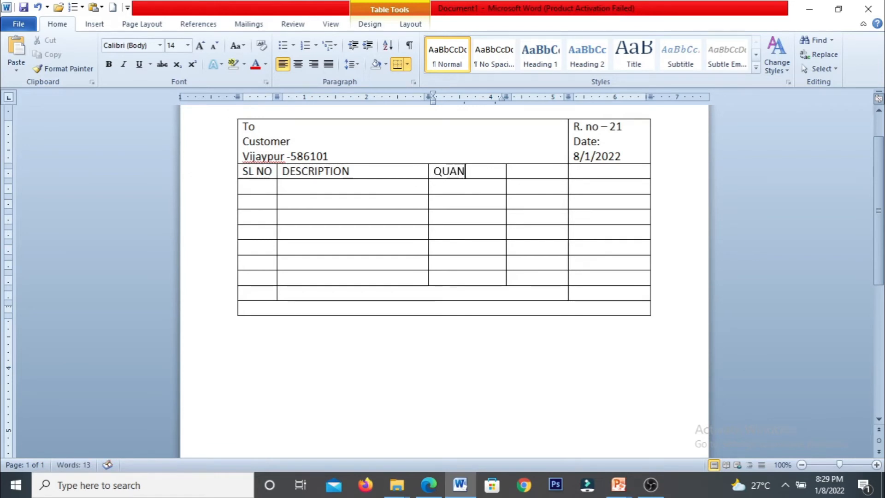
{"action": "key", "text": "Tab"}
{"action": "type", "text": "PRICE"}
{"action": "key", "text": "Tab"}
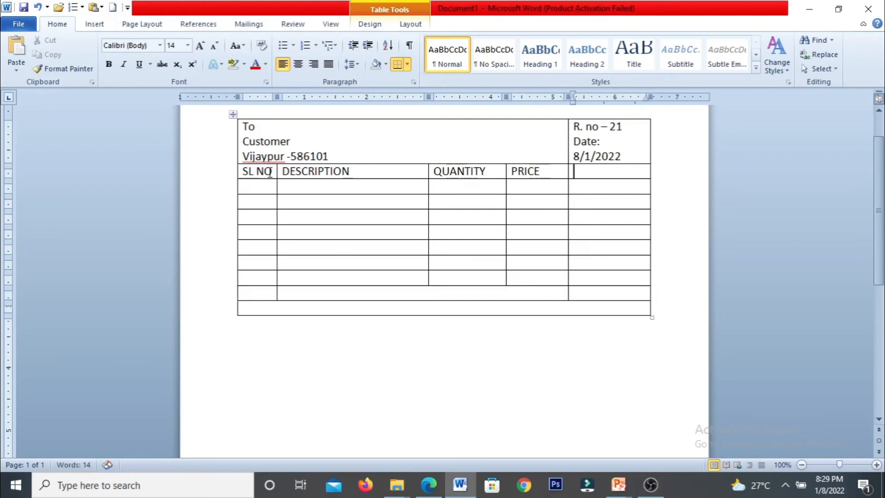
{"action": "type", "text": "TOTAL"}
Step: Start the first item row with serial number 1 and the description lines "Core i5 8th gen" and "2gb nvidia graphics card"
{"action": "key", "text": "Tab"}
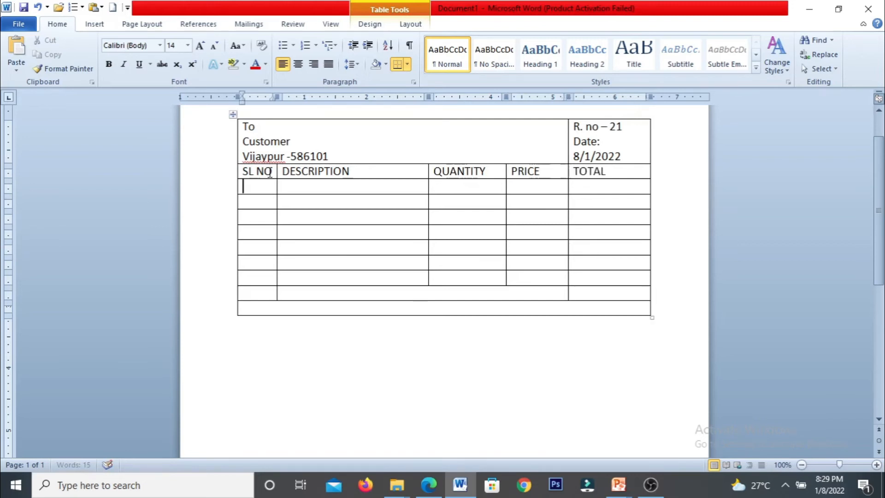
{"action": "type", "text": "1"}
{"action": "key", "text": "Tab"}
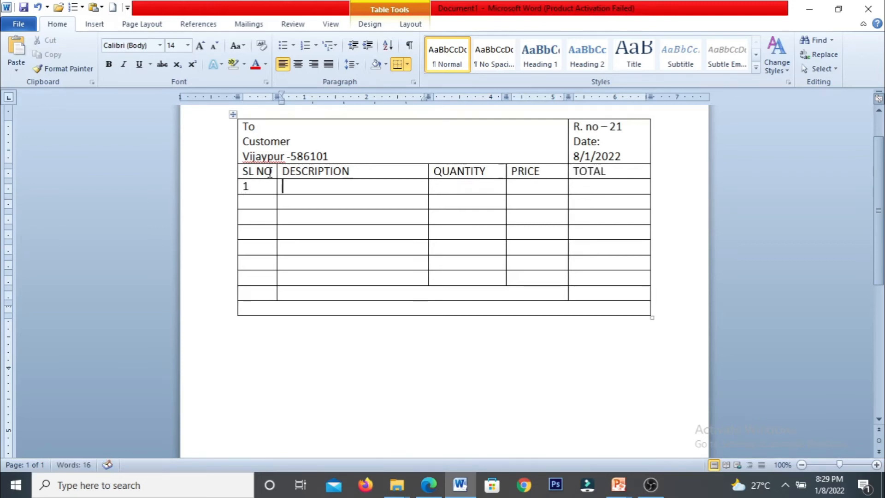
{"action": "type", "text": "Core i5"}
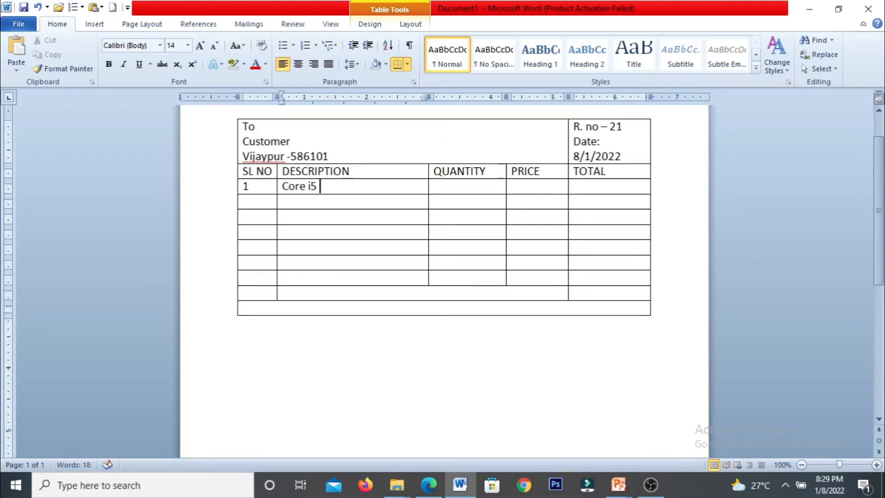
{"action": "type", "text": " 8th gen"}
{"action": "key", "text": "Return"}
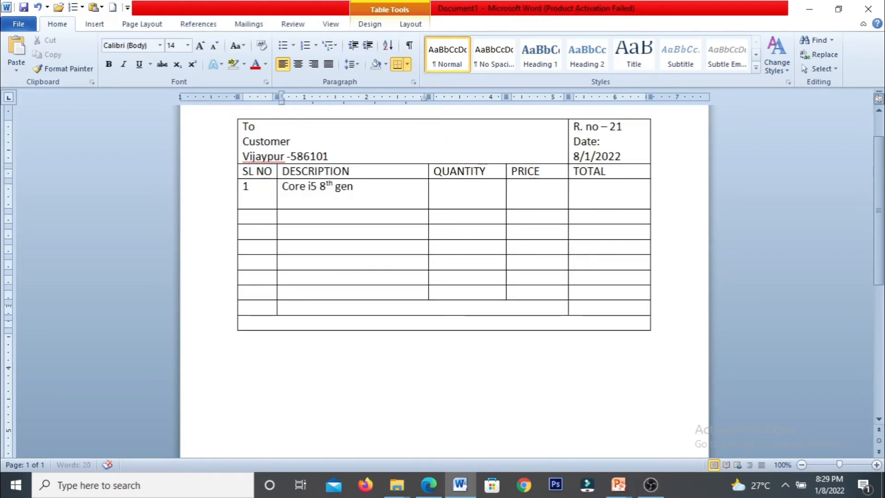
{"action": "type", "text": "2gb"}
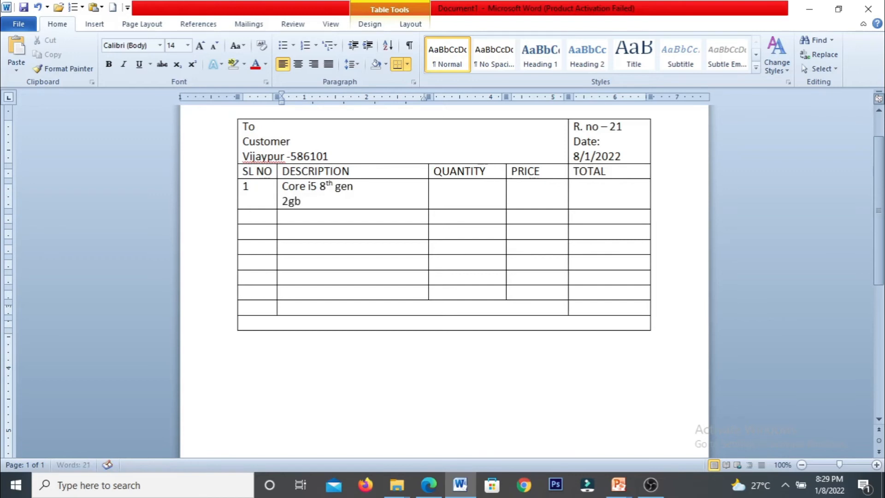
{"action": "type", "text": " nvidia graphics card"}
Step: Add the lines "4gb DDR4 ram" and "1 TB SSd" to the first item's description
{"action": "key", "text": "Return"}
{"action": "type", "text": "4gb"}
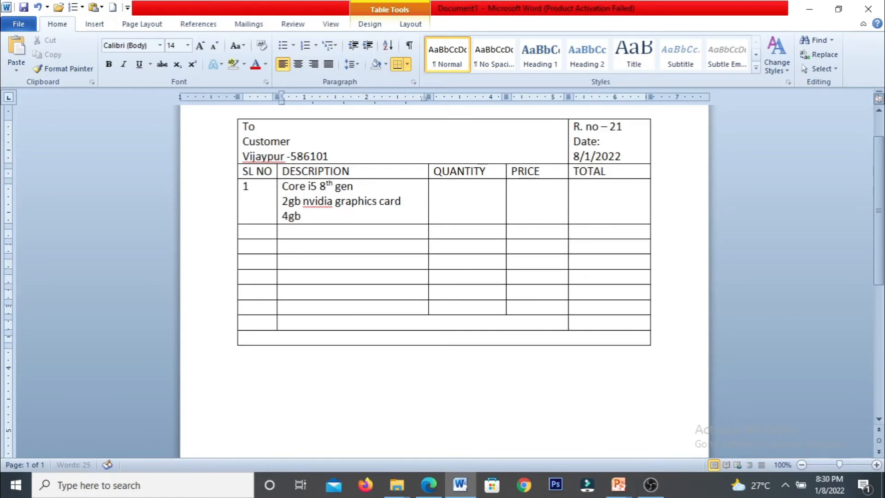
{"action": "type", "text": " DDr 4"}
{"action": "key", "text": "BackSpace"}
{"action": "key", "text": "BackSpace"}
{"action": "type", "text": "ram"}
{"action": "key", "text": "Return"}
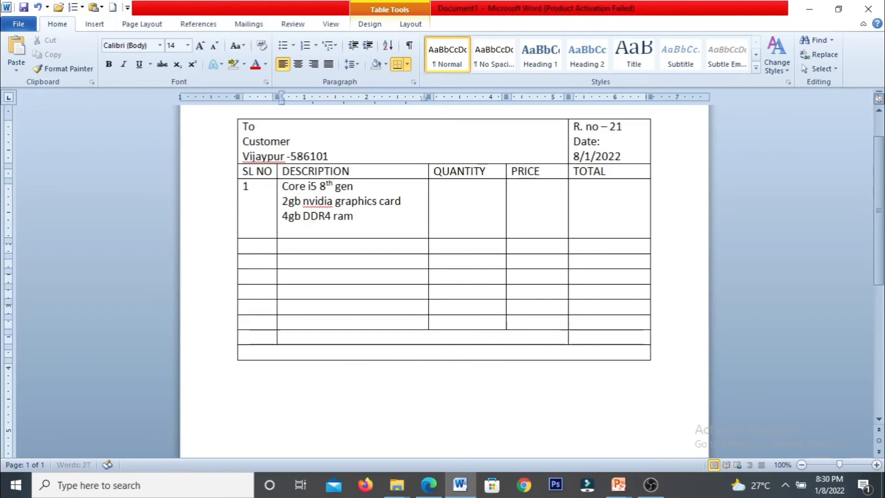
{"action": "type", "text": "1 TB "}
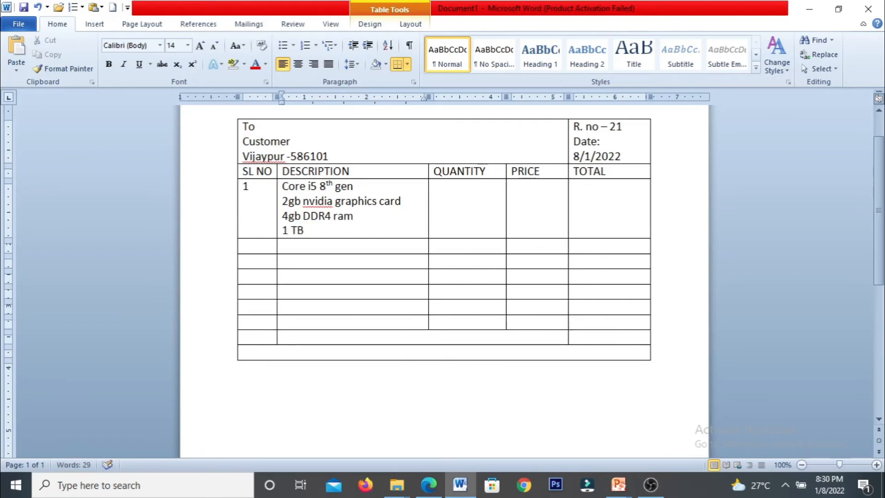
{"action": "type", "text": "SSd"}
Step: Add the lines "Cabinet and SMPs" and "DVD Writer" to the first item's description
{"action": "key", "text": "Return"}
{"action": "type", "text": "cabinet and SMPs"}
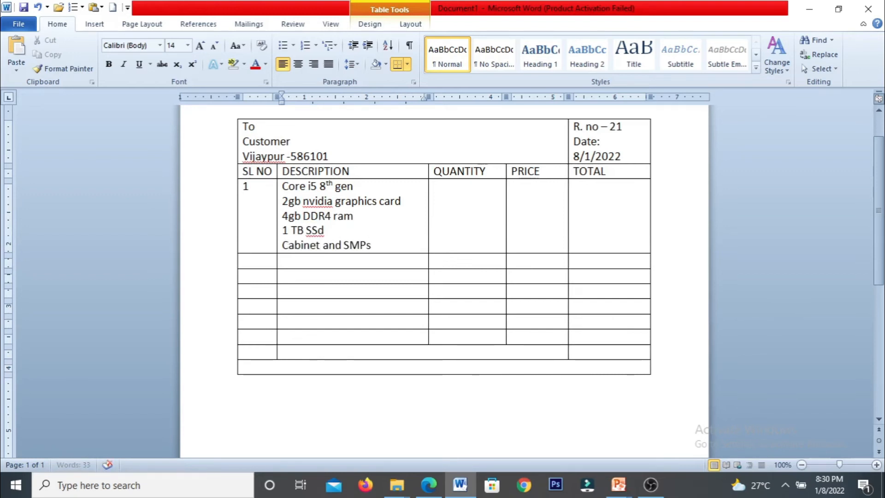
{"action": "key", "text": "Return"}
{"action": "type", "text": "Dv"}
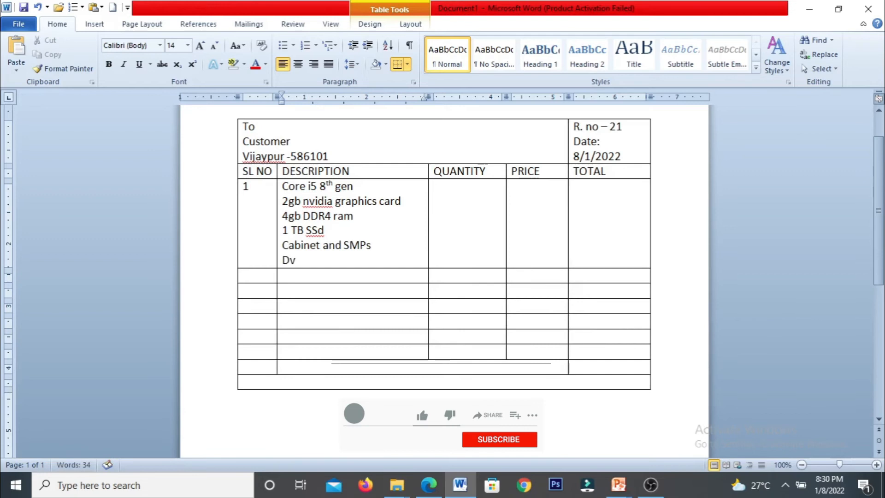
{"action": "key", "text": "BackSpace"}
{"action": "type", "text": "VD Writer"}
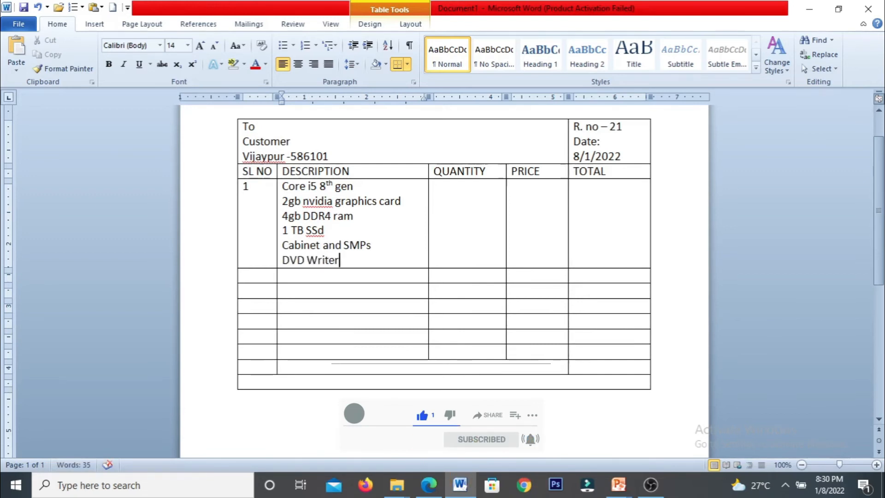
Step: Enter 3 as the first item's quantity and change its processor generation to 6th
{"action": "key", "text": "Tab"}
{"action": "type", "text": "3"}
{"action": "key", "text": "Tab"}
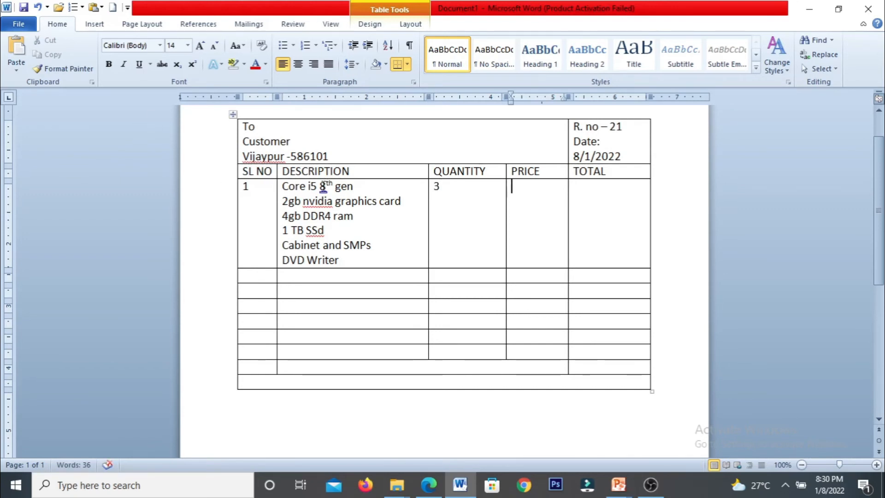
{"action": "left_click_drag", "start_coordinate": [319, 186], "coordinate": [326, 187]}
{"action": "type", "text": "6"}
Step: Enter 32000 as the price of the first item
{"action": "left_click", "coordinate": [540, 194]}
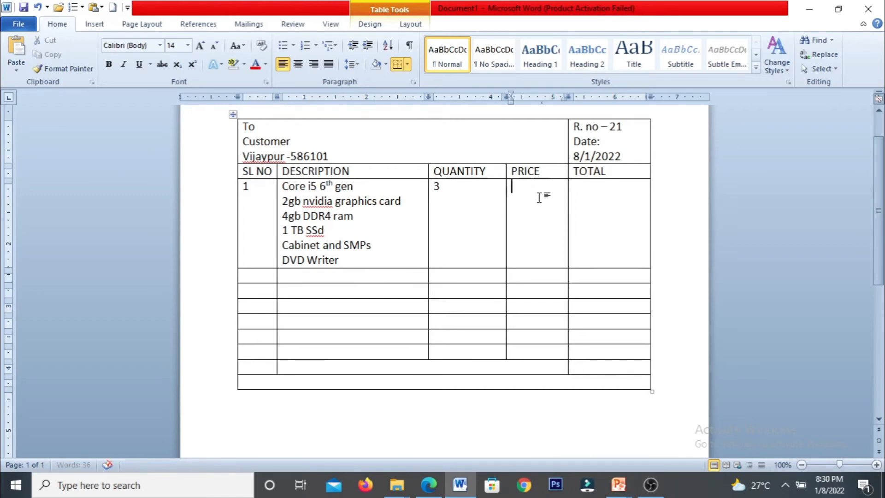
{"action": "type", "text": "32"}
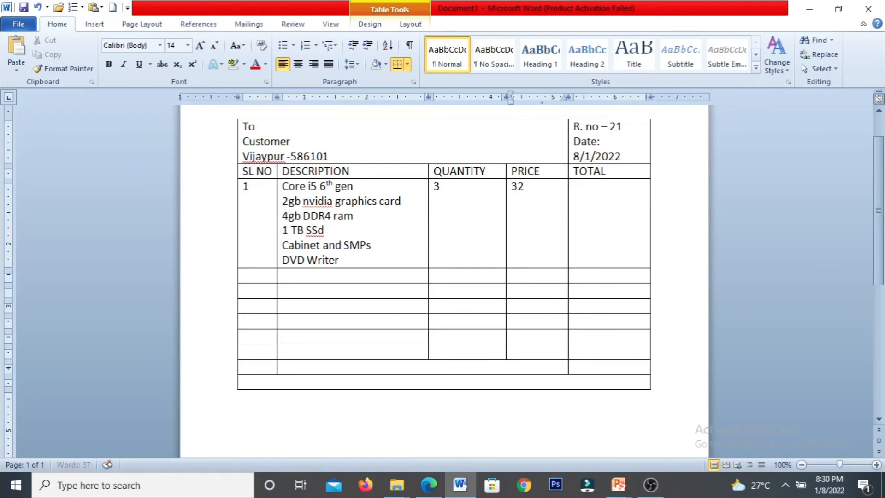
{"action": "type", "text": "000"}
{"action": "key", "text": "Tab"}
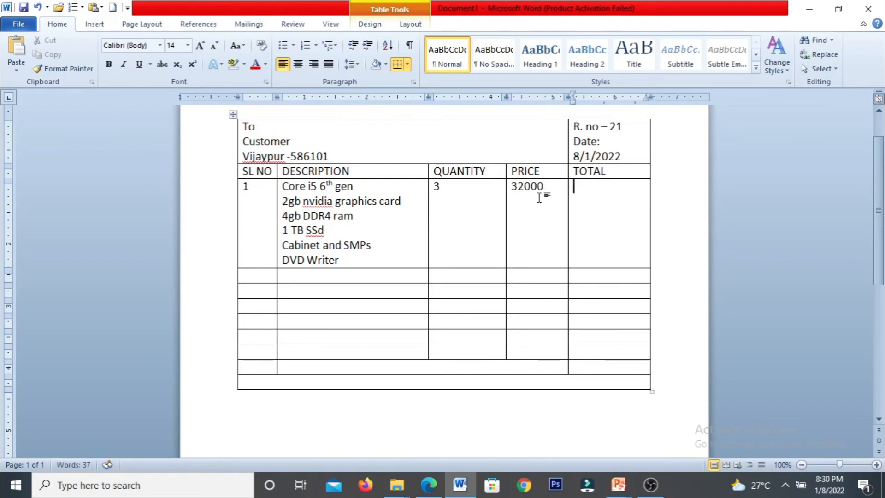
{"action": "type", "text": "96"}
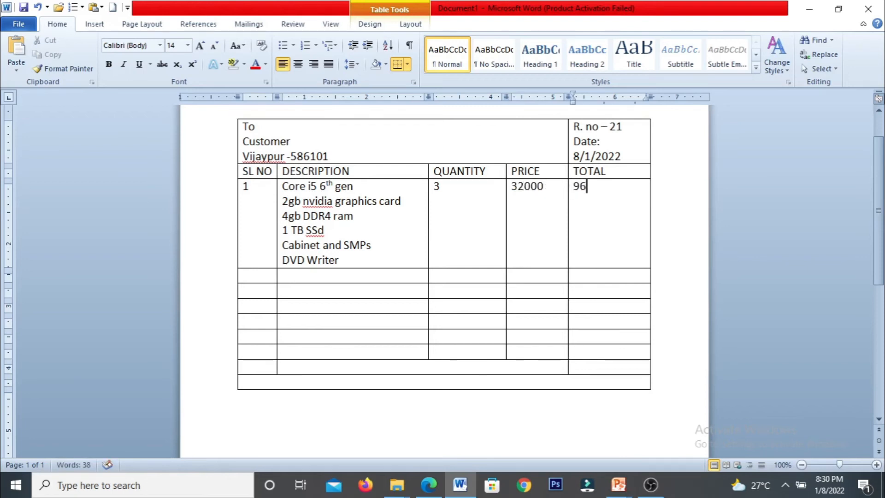
{"action": "key", "text": "BackSpace"}
{"action": "key", "text": "BackSpace"}
Step: Begin the second item row with serial number 2 and the description "Keyboard and mouse"
{"action": "key", "text": "Down"}
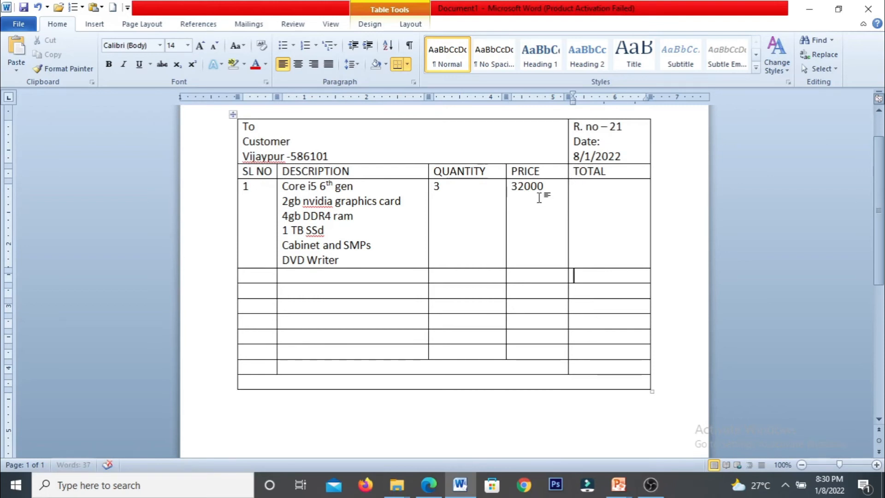
{"action": "key", "text": "Tab"}
{"action": "type", "text": "2"}
{"action": "key", "text": "Tab"}
{"action": "type", "text": "k"}
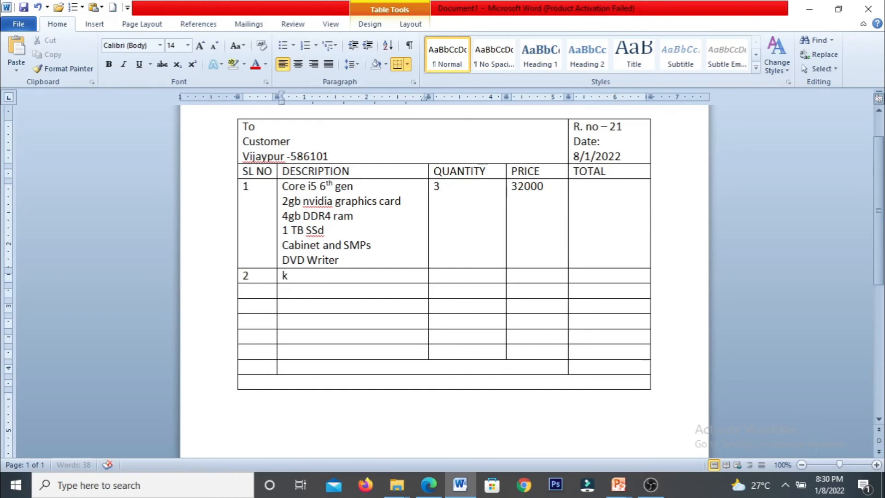
{"action": "type", "text": "eboo"}
{"action": "key", "text": "BackSpace"}
{"action": "key", "text": "BackSpace"}
{"action": "key", "text": "BackSpace"}
{"action": "key", "text": "BackSpace"}
{"action": "type", "text": "ey"}
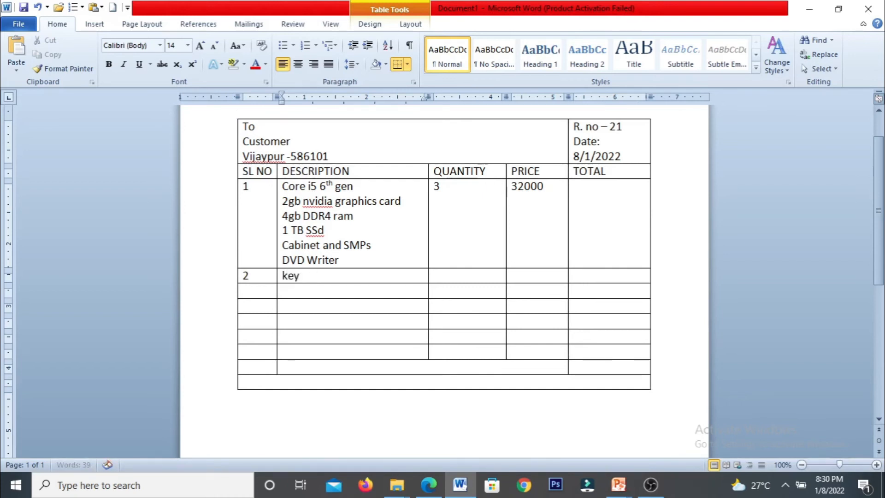
{"action": "type", "text": "board and mouse"}
{"action": "key", "text": "Tab"}
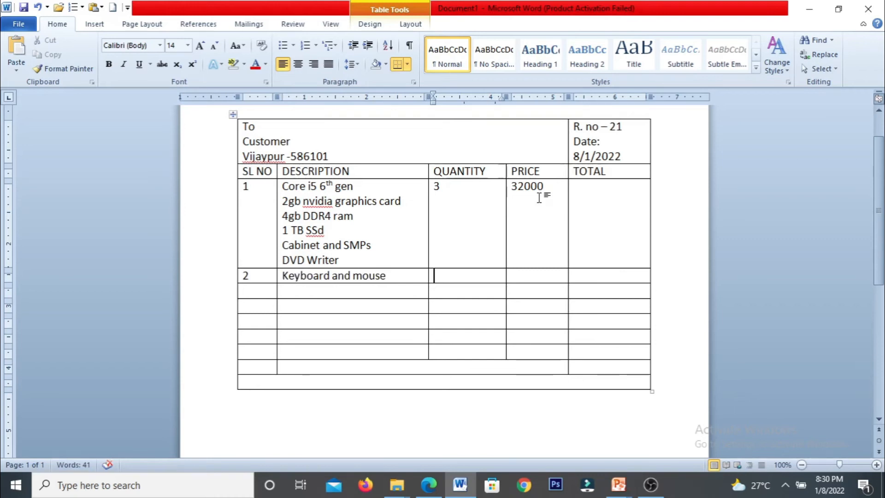
Step: Enter 3 as the quantity and 550 as the price of the keyboard and mouse item
{"action": "type", "text": "3"}
{"action": "key", "text": "Tab"}
{"action": "type", "text": "550"}
{"action": "key", "text": "Tab"}
{"action": "key", "text": "Tab"}
Step: Fill the third item row with serial number 3, description 19" led monitor, quantity 3 and price 5500
{"action": "type", "text": "3"}
{"action": "type", "text": "19"}
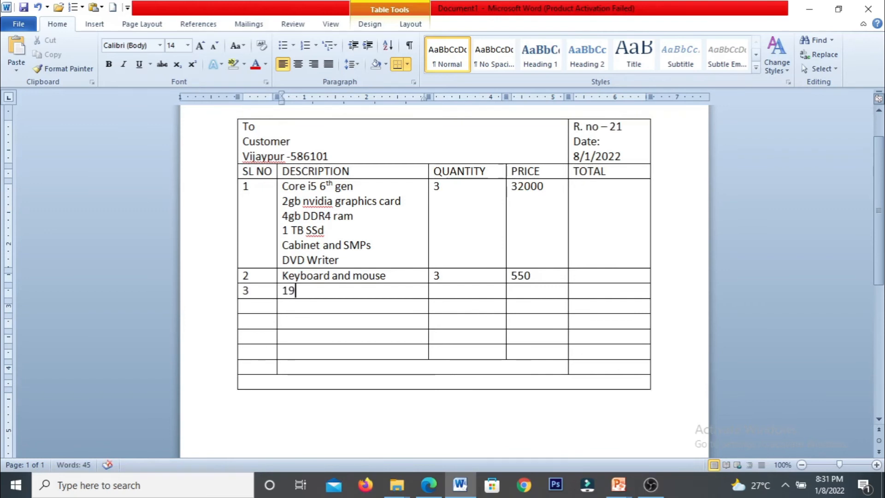
{"action": "type", "text": "\" led monitor"}
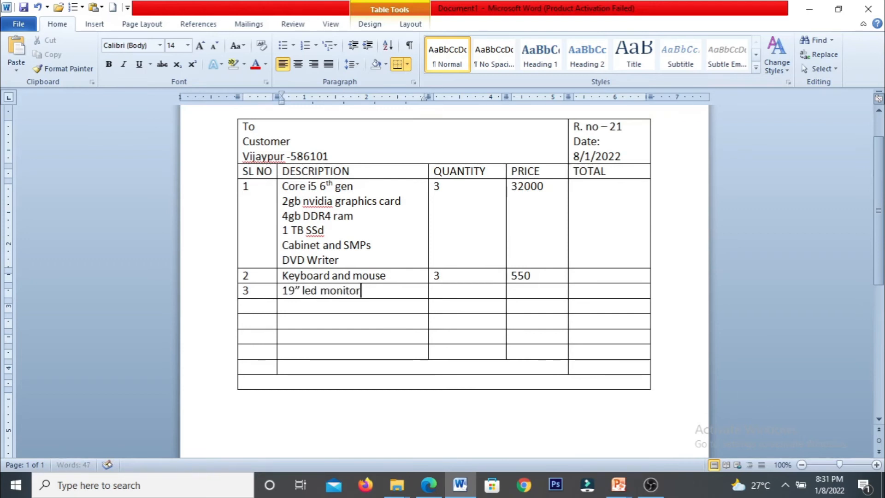
{"action": "key", "text": "Tab"}
{"action": "type", "text": "3"}
{"action": "key", "text": "Tab"}
{"action": "type", "text": "5500"}
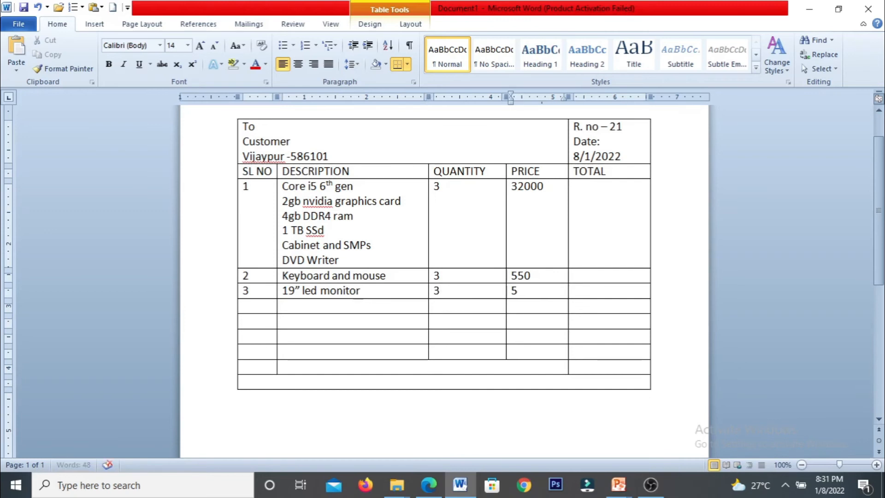
{"action": "key", "text": "Tab"}
{"action": "key", "text": "Tab"}
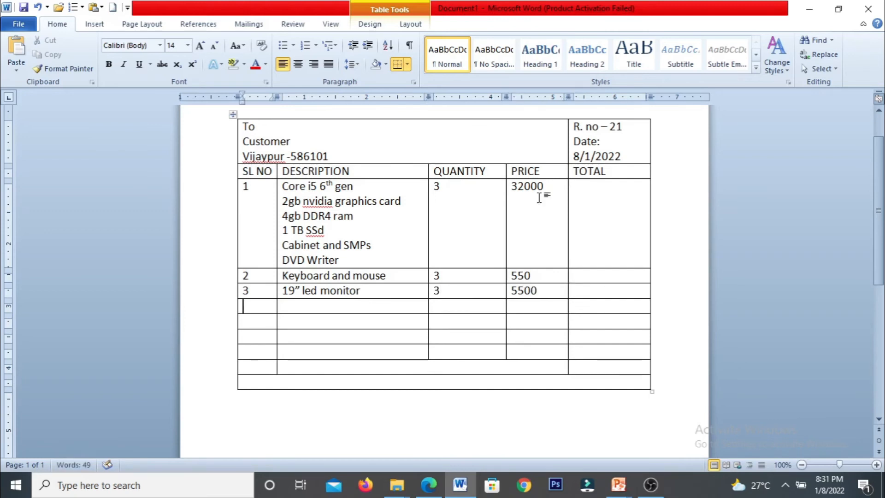
Step: Fill the fourth item row with serial number 4, description UPS battery, quantity 3 and price 1850
{"action": "type", "text": "4"}
{"action": "key", "text": "Tab"}
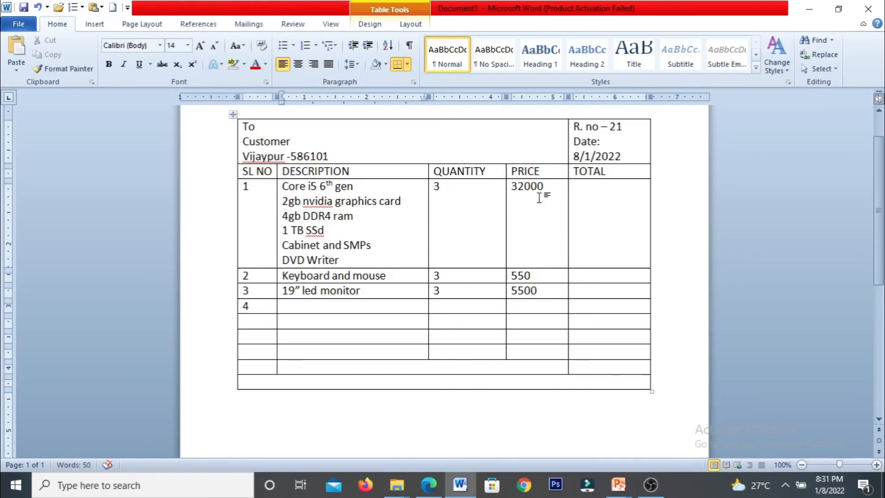
{"action": "type", "text": "UP"}
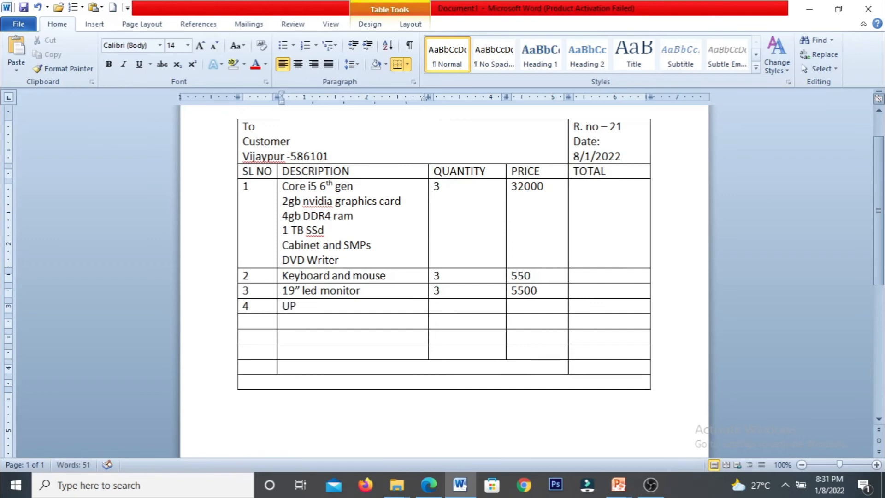
{"action": "type", "text": "S battery"}
{"action": "key", "text": "Tab"}
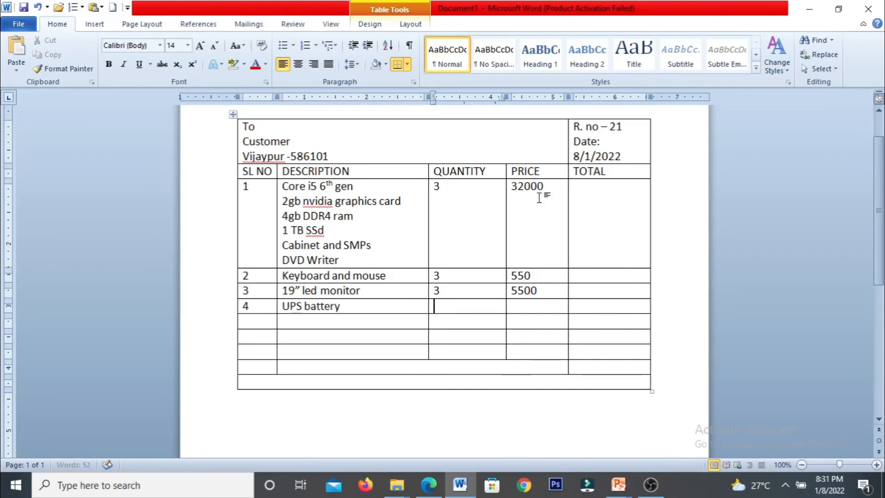
{"action": "type", "text": "3"}
{"action": "key", "text": "Tab"}
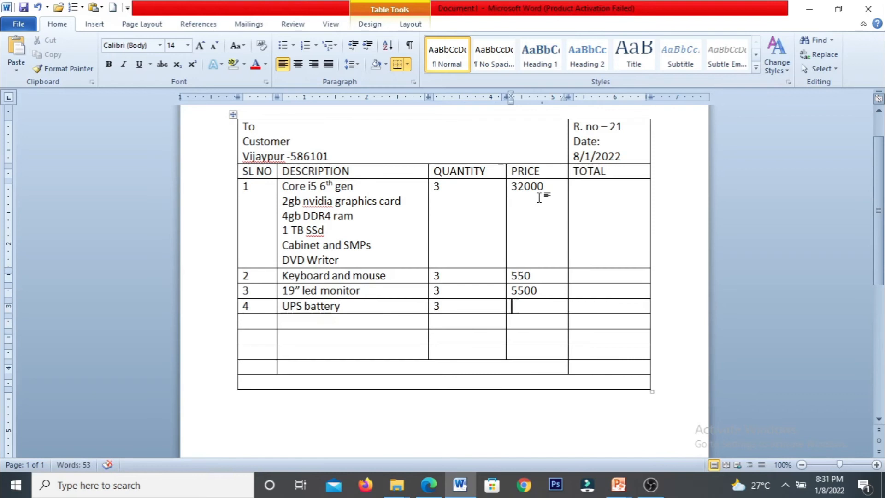
{"action": "type", "text": "1850"}
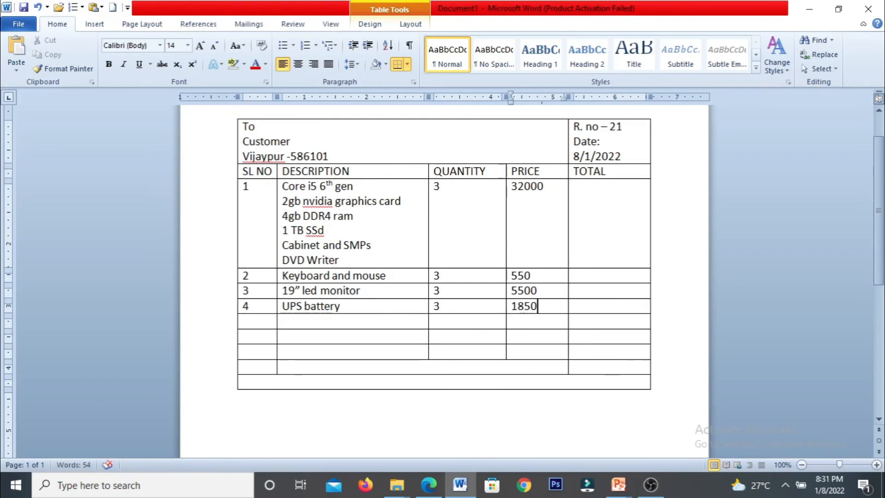
{"action": "key", "text": "Tab"}
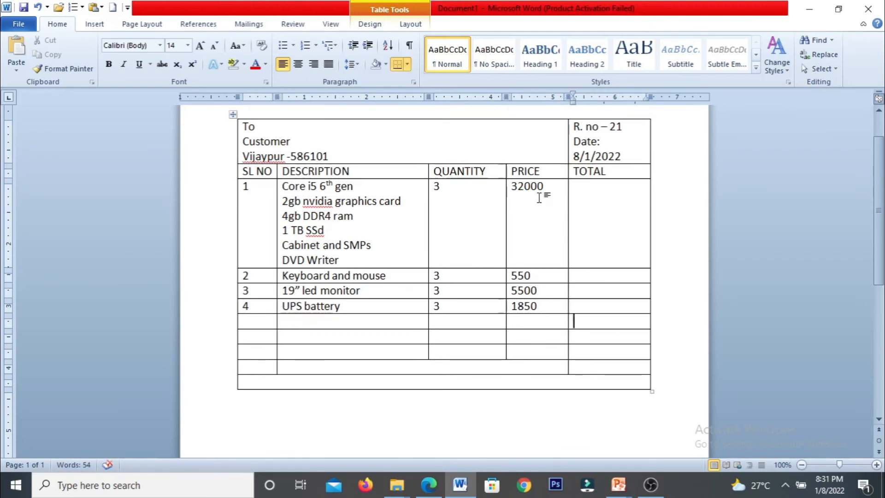
Step: Enter the label "total" in the description column of the last five-column row, just above the merged rows
{"action": "key", "text": "Down"}
{"action": "key", "text": "Down"}
{"action": "key", "text": "Down"}
{"action": "key", "text": "Left"}
{"action": "key", "text": "Left"}
{"action": "key", "text": "Left"}
{"action": "key", "text": "Left"}
{"action": "key", "text": "Right"}
{"action": "type", "text": "yo"}
{"action": "type", "text": "toa"}
{"action": "type", "text": "al"}
Step: Try the formula =SUM(LEFT) in the first item's total cell and delete its result
{"action": "left_click", "coordinate": [601, 198]}
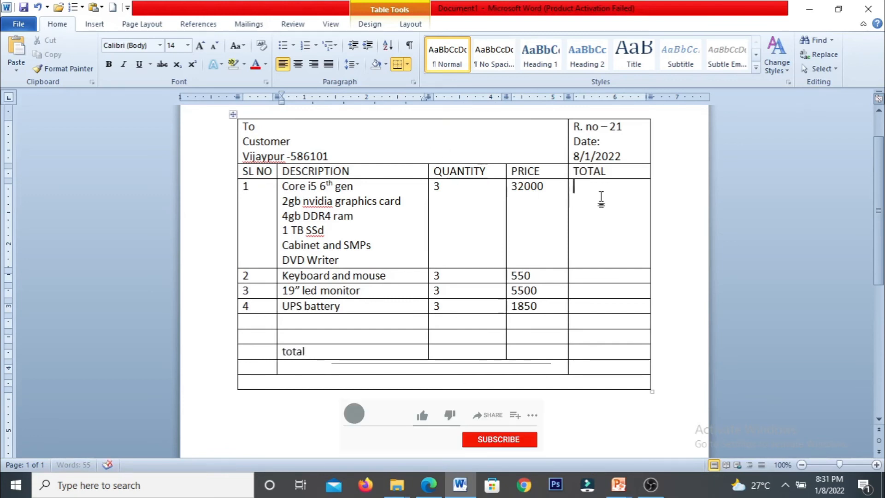
{"action": "left_click", "coordinate": [411, 23]}
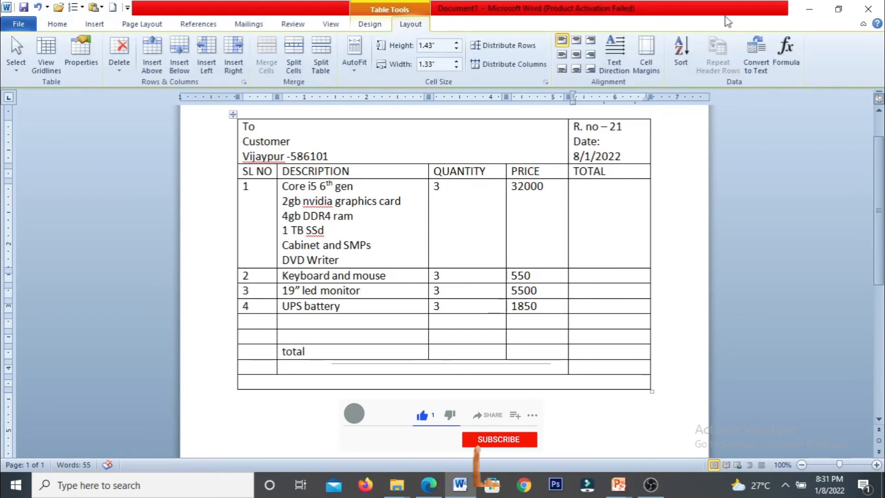
{"action": "left_click", "coordinate": [785, 53]}
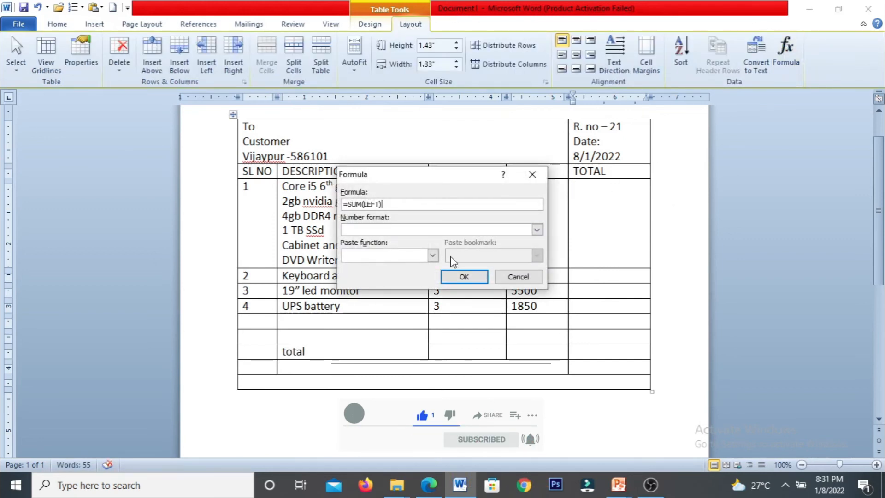
{"action": "left_click", "coordinate": [463, 276]}
{"action": "left_click", "coordinate": [589, 275]}
{"action": "left_click", "coordinate": [785, 64]}
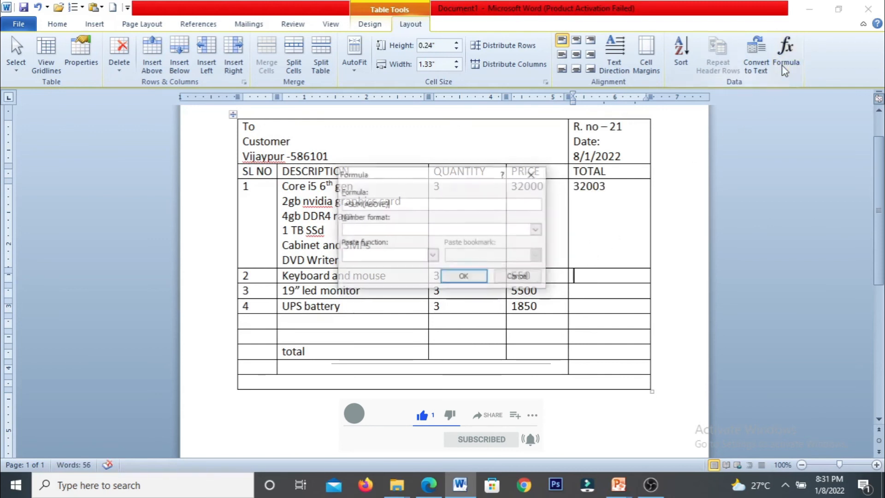
{"action": "left_click", "coordinate": [517, 276]}
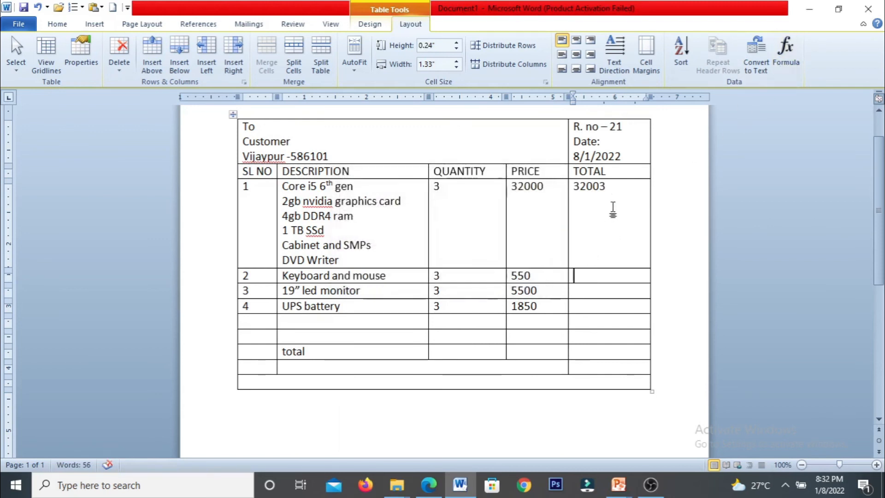
{"action": "left_click", "coordinate": [618, 188]}
{"action": "double_click", "coordinate": [618, 188]}
{"action": "key", "text": "BackSpace"}
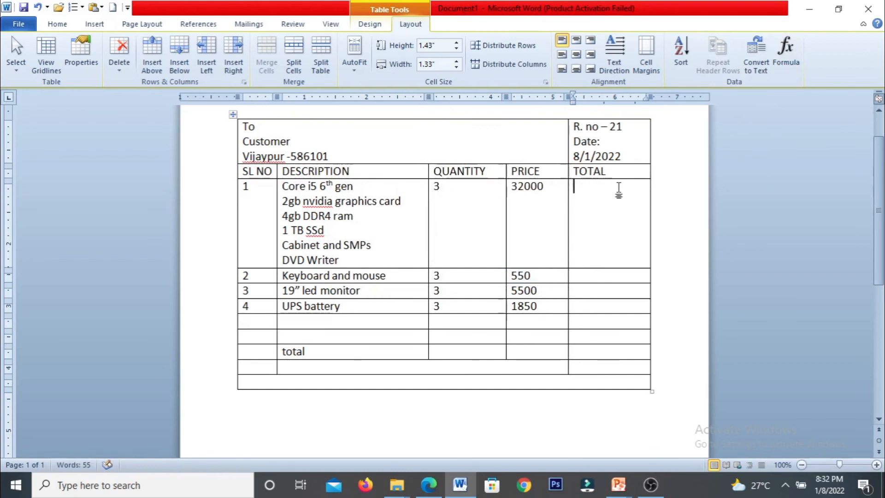
Step: Calculate the first item's total from its quantity and price with the formula =product(LEFT)
{"action": "left_click", "coordinate": [785, 51]}
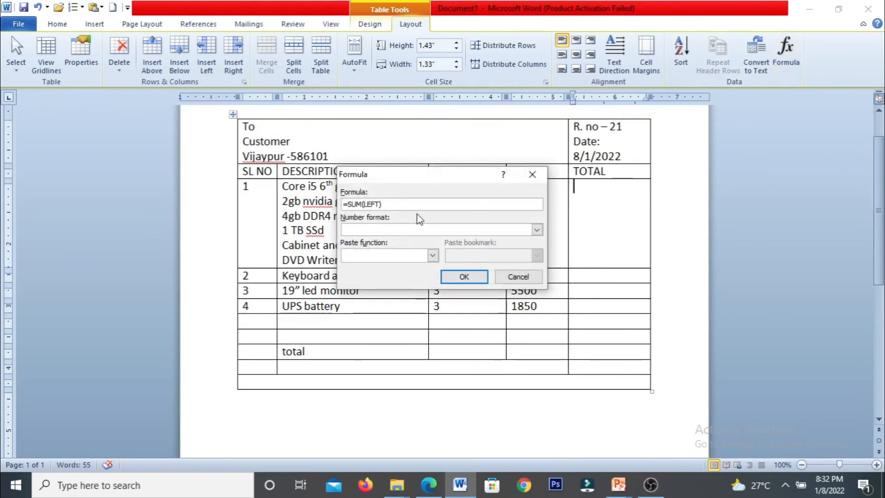
{"action": "double_click", "coordinate": [353, 203]}
{"action": "type", "text": "prd"}
{"action": "type", "text": "duct"}
{"action": "key", "text": "Return"}
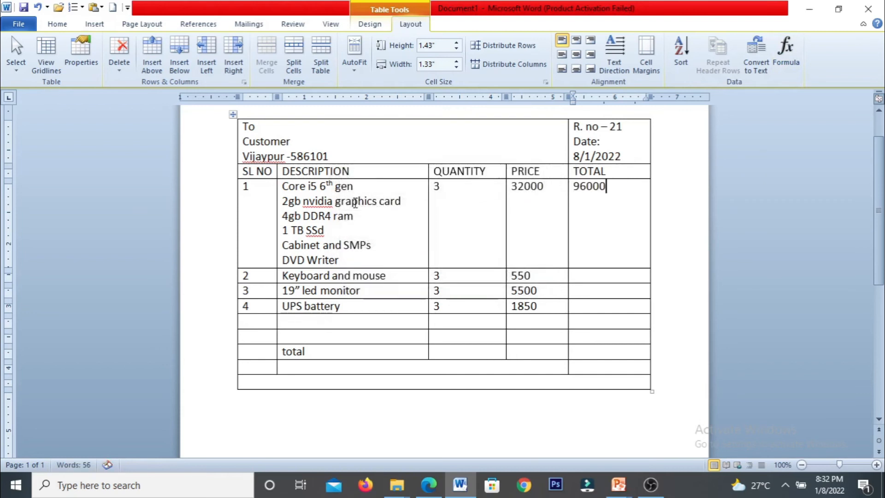
Step: Calculate the keyboard and mouse item's total with the formula =product(left)
{"action": "left_click", "coordinate": [600, 276]}
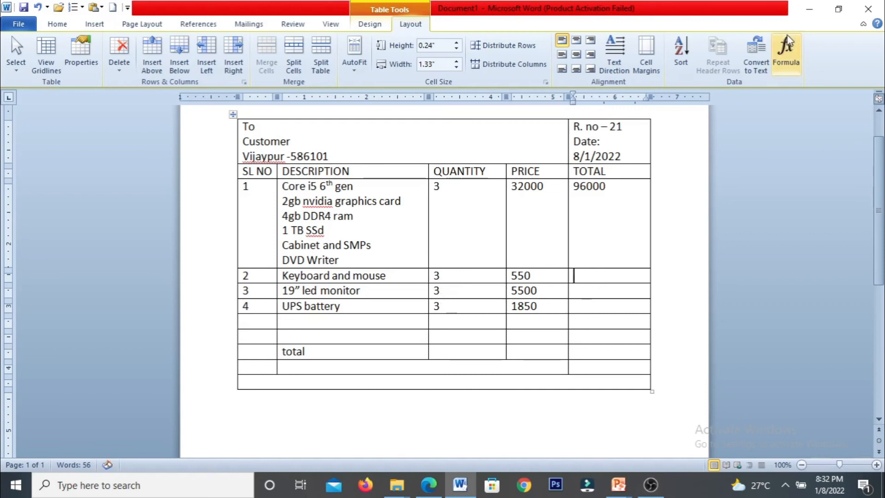
{"action": "left_click", "coordinate": [786, 51]}
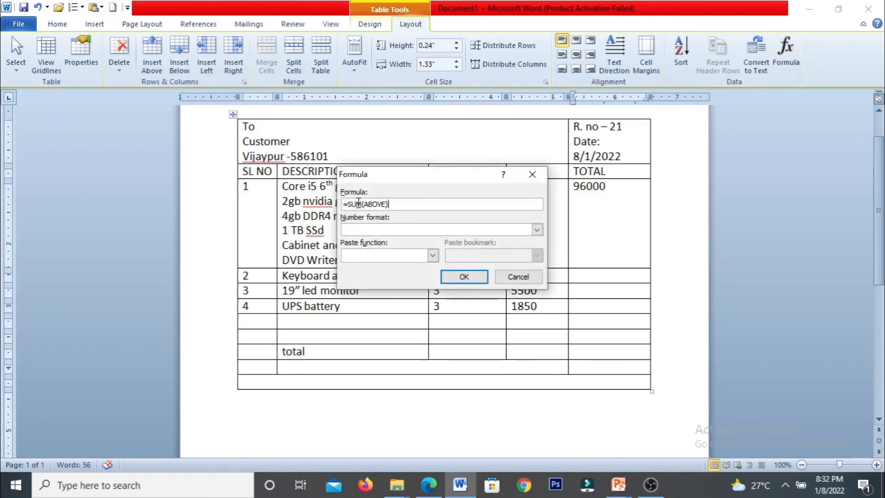
{"action": "double_click", "coordinate": [359, 204]}
{"action": "type", "text": "prdo"}
{"action": "key", "text": "BackSpace"}
{"action": "key", "text": "BackSpace"}
{"action": "type", "text": "oduct"}
{"action": "left_click_drag", "start_coordinate": [375, 203], "coordinate": [382, 204]}
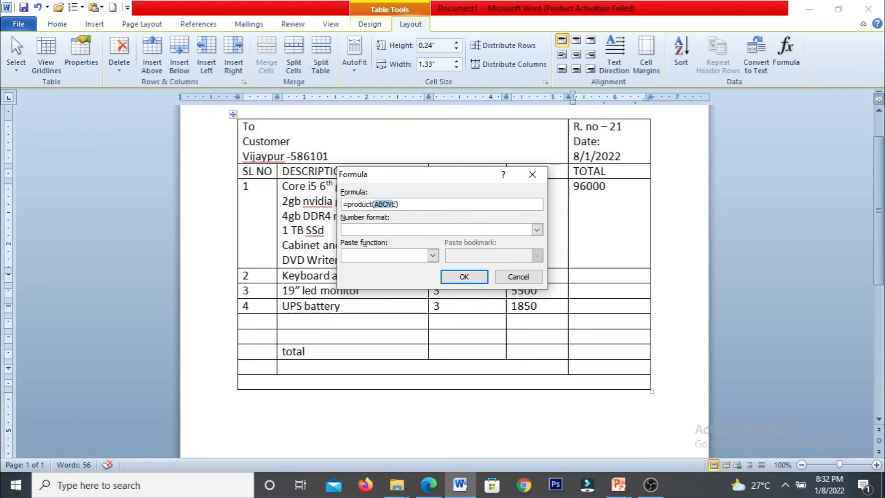
{"action": "type", "text": "left"}
{"action": "key", "text": "Return"}
Step: Calculate the LED monitor's total with the formula =product(left), copying the formula text for reuse
{"action": "left_click", "coordinate": [598, 295]}
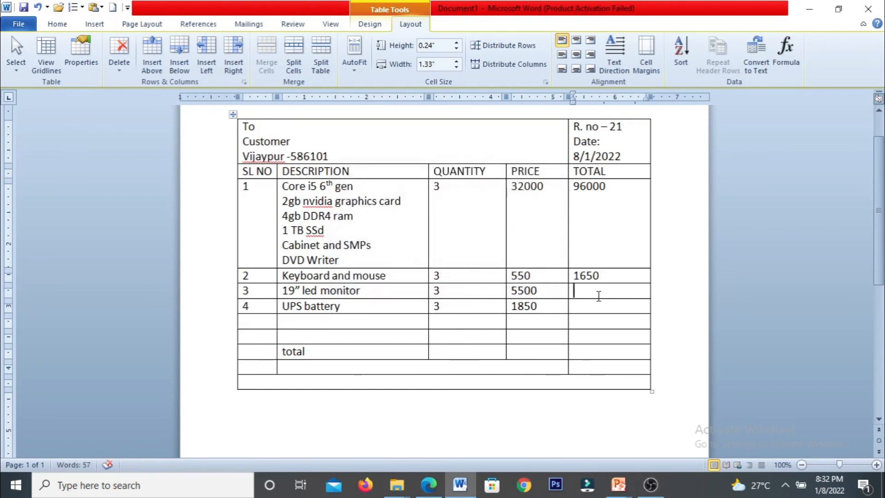
{"action": "left_click", "coordinate": [606, 203]}
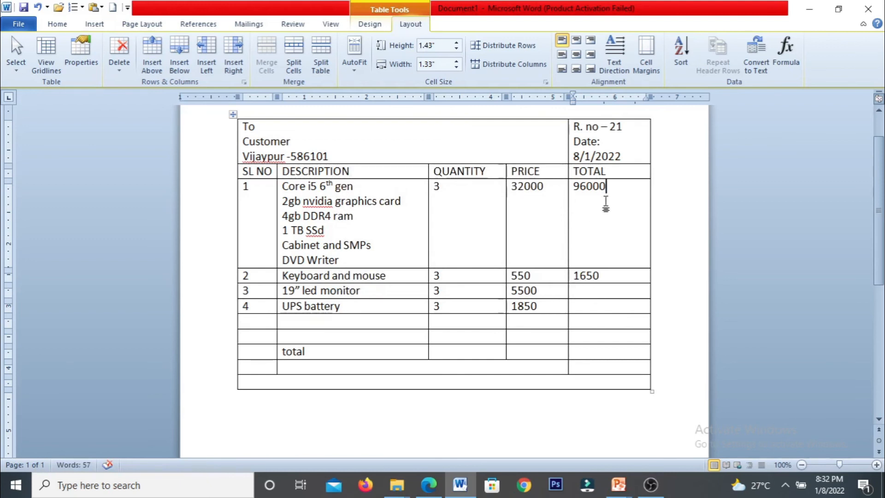
{"action": "left_click", "coordinate": [594, 292]}
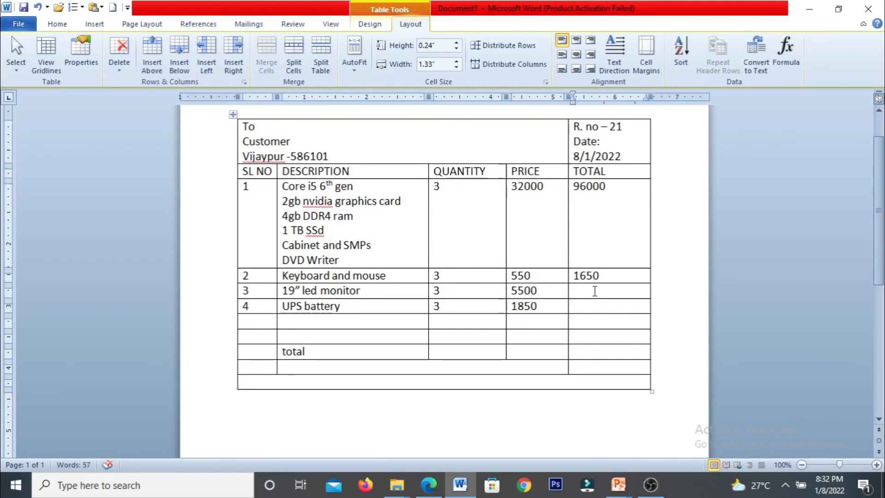
{"action": "left_click", "coordinate": [785, 51]}
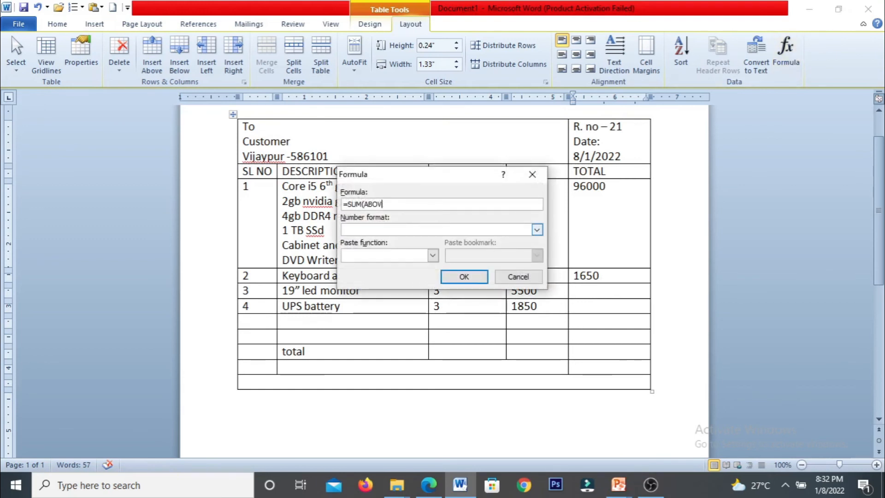
{"action": "key", "text": "BackSpace"}
{"action": "key", "text": "BackSpace"}
{"action": "key", "text": "BackSpace"}
{"action": "type", "text": "product(le"}
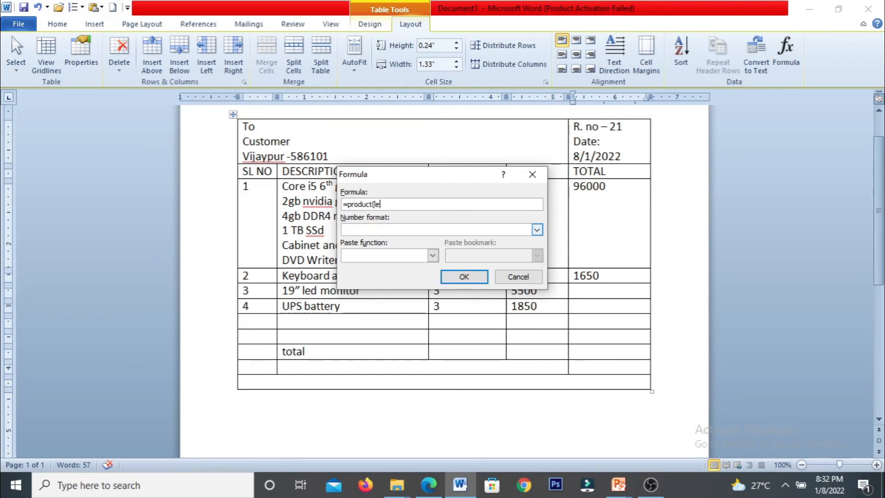
{"action": "key", "text": "ctrl+a"}
{"action": "key", "text": "ctrl+c"}
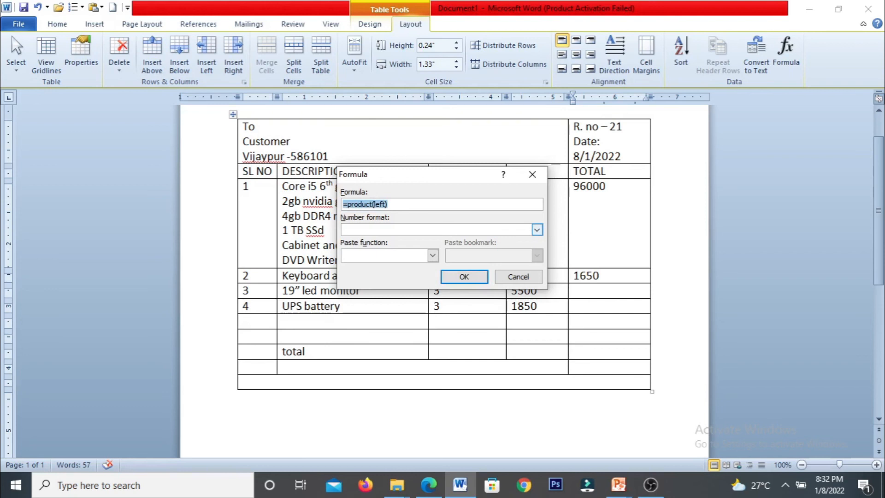
{"action": "left_click", "coordinate": [464, 277]}
{"action": "left_click", "coordinate": [576, 306]}
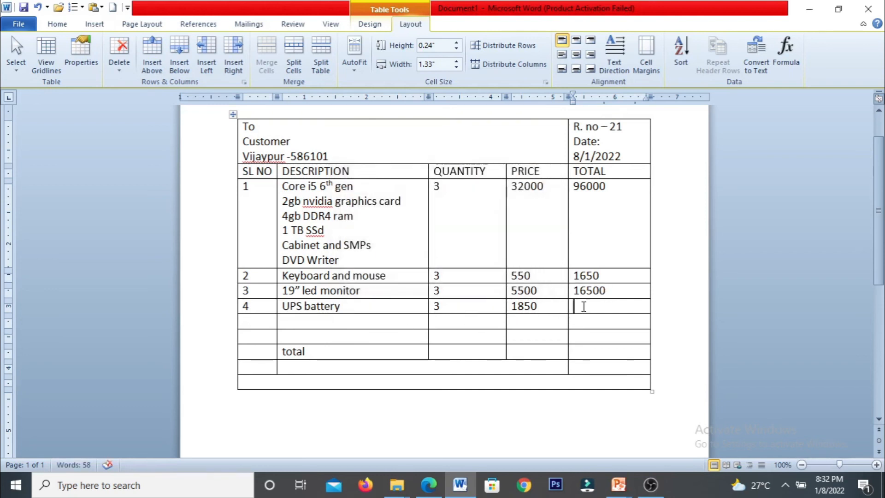
{"action": "key", "text": "ctrl+v"}
{"action": "key", "text": "BackSpace"}
{"action": "key", "text": "BackSpace"}
{"action": "key", "text": "BackSpace"}
{"action": "key", "text": "BackSpace"}
{"action": "key", "text": "BackSpace"}
{"action": "key", "text": "BackSpace"}
{"action": "key", "text": "BackSpace"}
{"action": "key", "text": "BackSpace"}
{"action": "key", "text": "BackSpace"}
{"action": "key", "text": "BackSpace"}
{"action": "key", "text": "BackSpace"}
{"action": "key", "text": "BackSpace"}
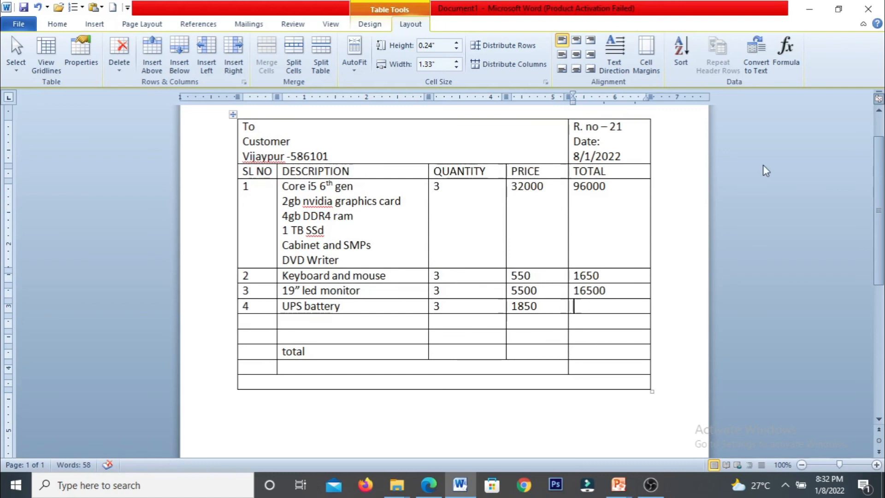
Step: Calculate the UPS battery's total by reusing the copied formula =product(left)
{"action": "left_click", "coordinate": [785, 51]}
{"action": "key", "text": "ctrl+a"}
{"action": "key", "text": "ctrl+v"}
{"action": "left_click", "coordinate": [463, 276]}
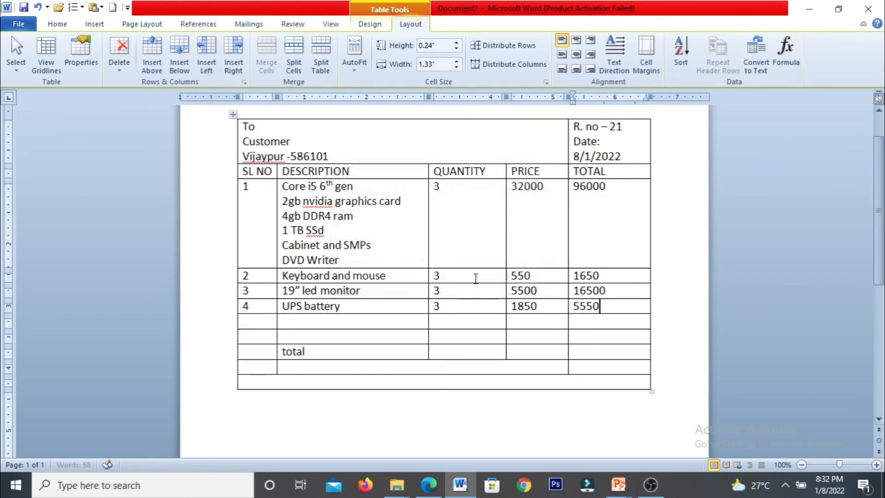
Step: Add the grand total in the total row's last cell with the formula =SUM(ABOVE)
{"action": "left_click", "coordinate": [590, 353]}
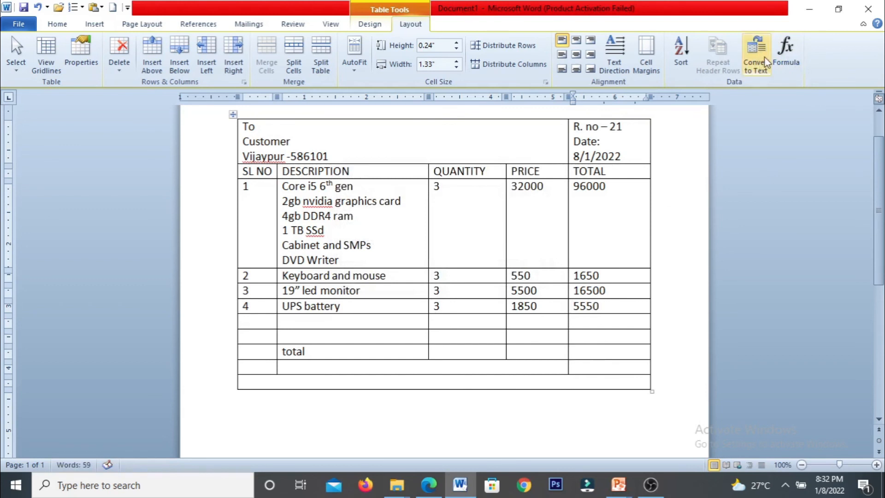
{"action": "left_click", "coordinate": [785, 51]}
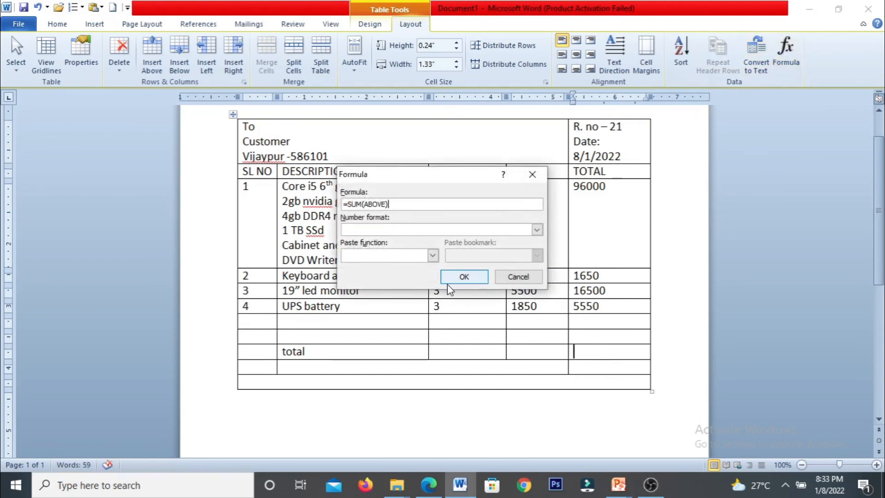
{"action": "left_click", "coordinate": [463, 276]}
Step: Label the row directly below the total row "In words" in its first cell
{"action": "left_click", "coordinate": [336, 369]}
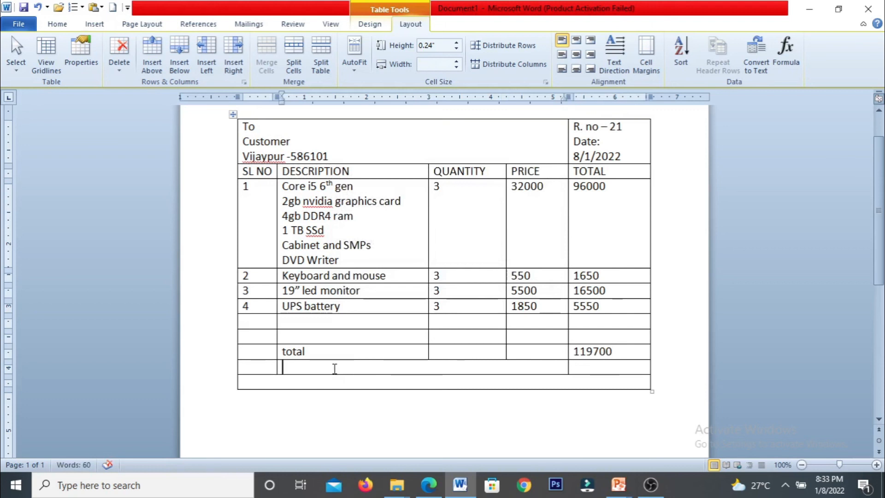
{"action": "key", "text": "Left"}
{"action": "type", "text": "In words"}
Step: Write the grand total as "One lakh nineteen thousand and seven hundred only" in the cell beside the "In words" label
{"action": "left_click", "coordinate": [333, 368]}
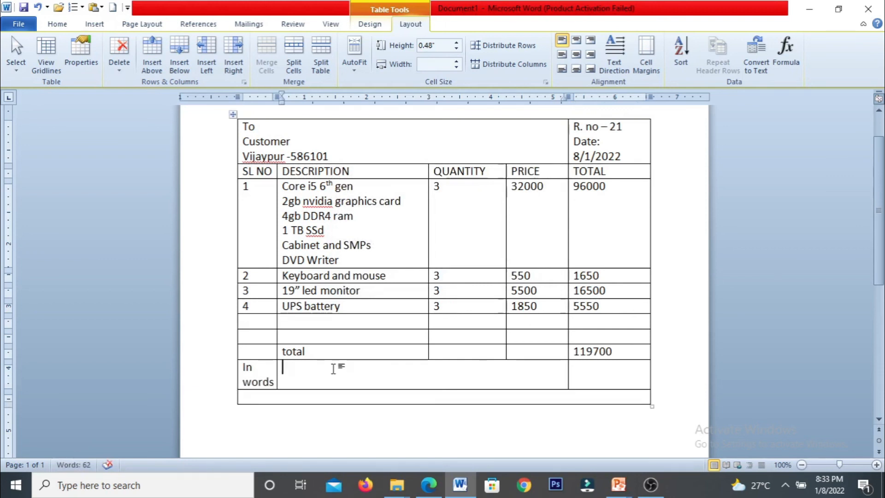
{"action": "type", "text": "One lakh"}
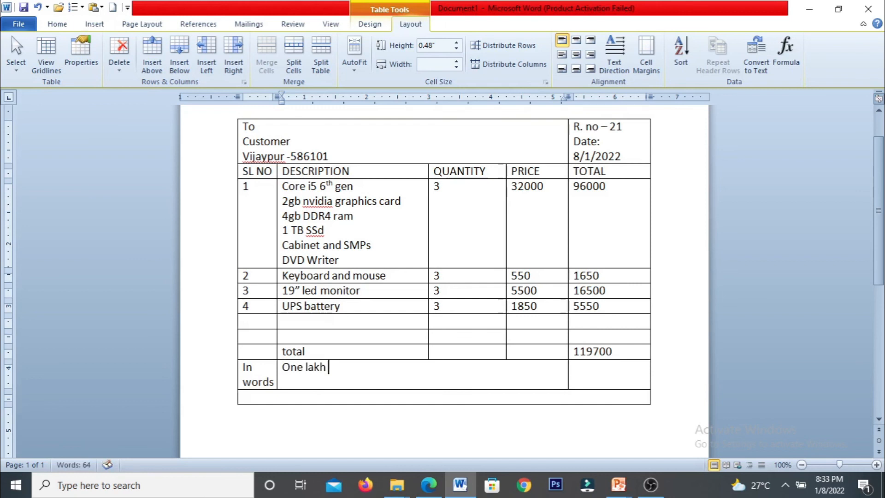
{"action": "type", "text": " ninetee"}
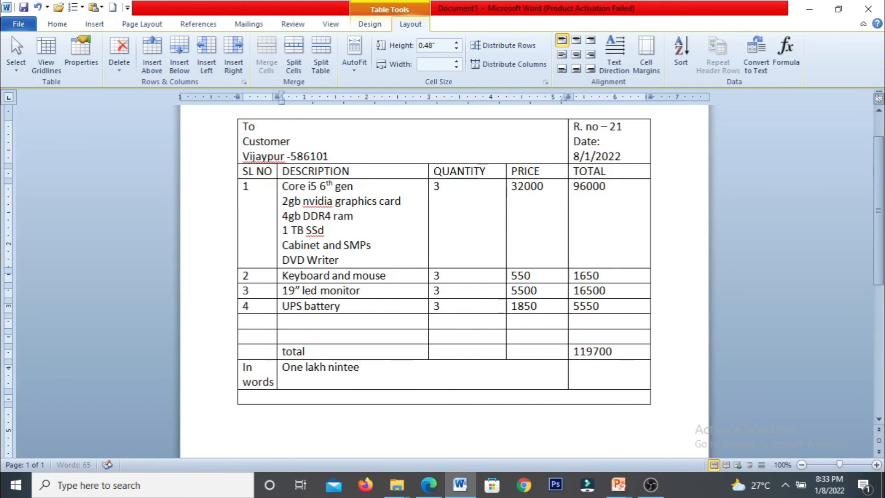
{"action": "type", "text": "n  thousand "}
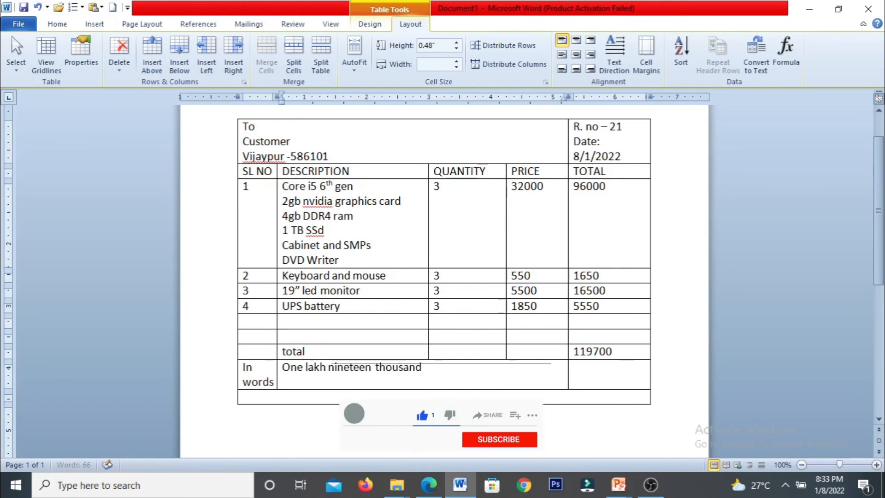
{"action": "type", "text": "and "}
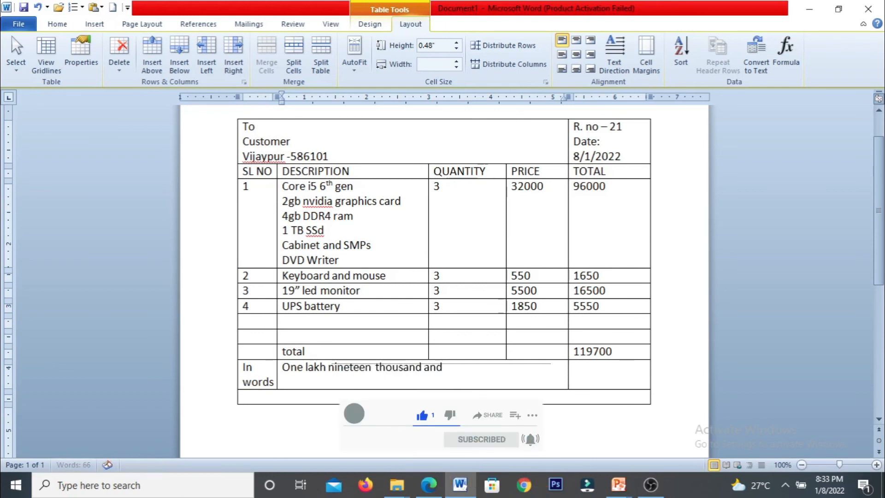
{"action": "type", "text": "seven hundred only"}
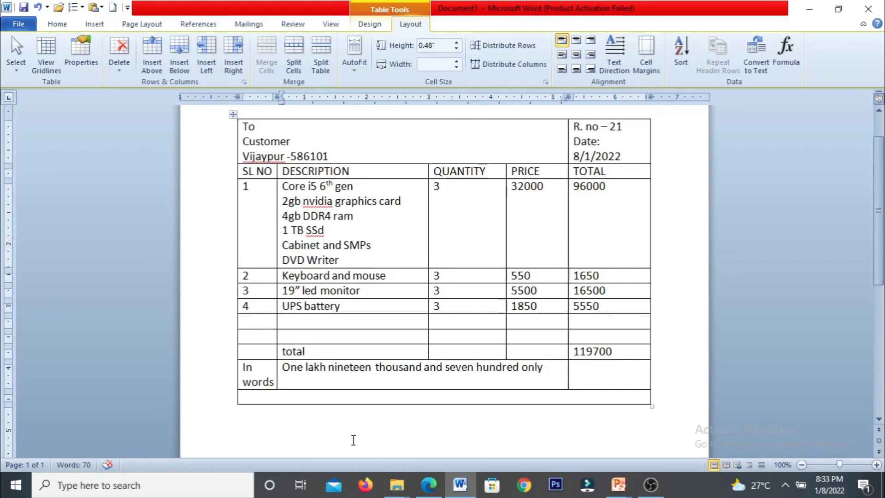
Step: Enter "Thank you for buying! Visit again" in the table's last row and centre it in the cell
{"action": "left_click", "coordinate": [340, 396]}
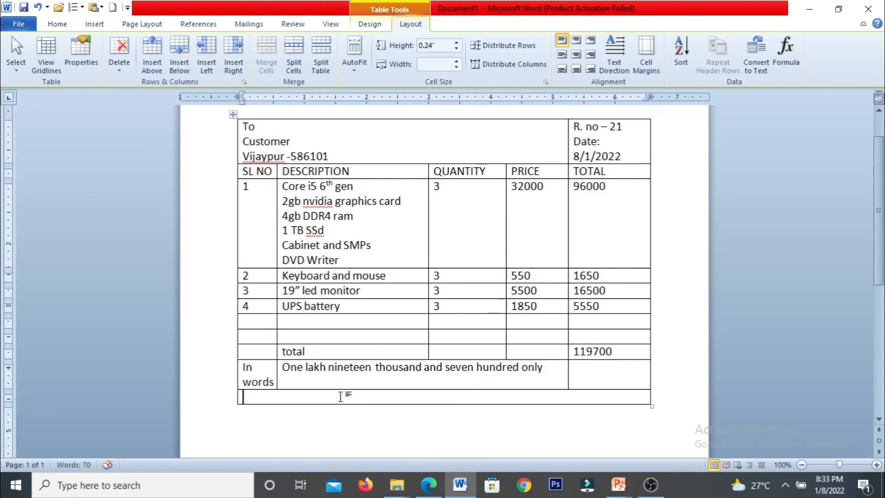
{"action": "type", "text": "thank you"}
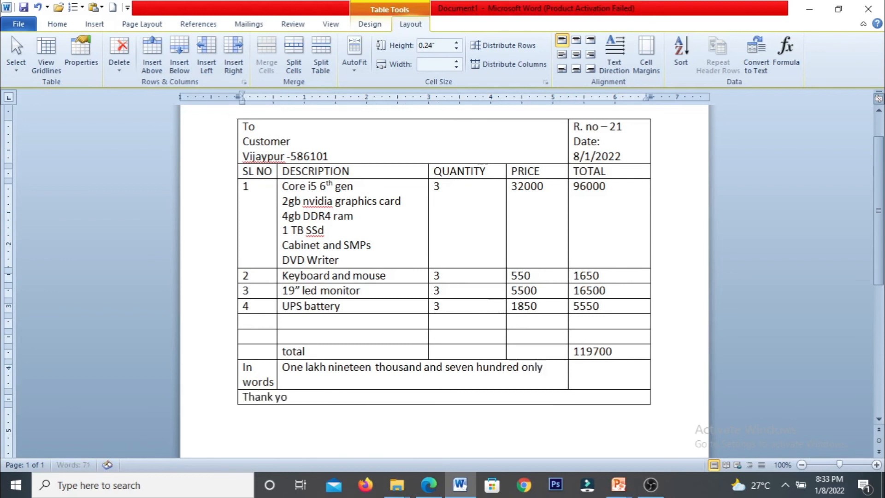
{"action": "type", "text": " for buying"}
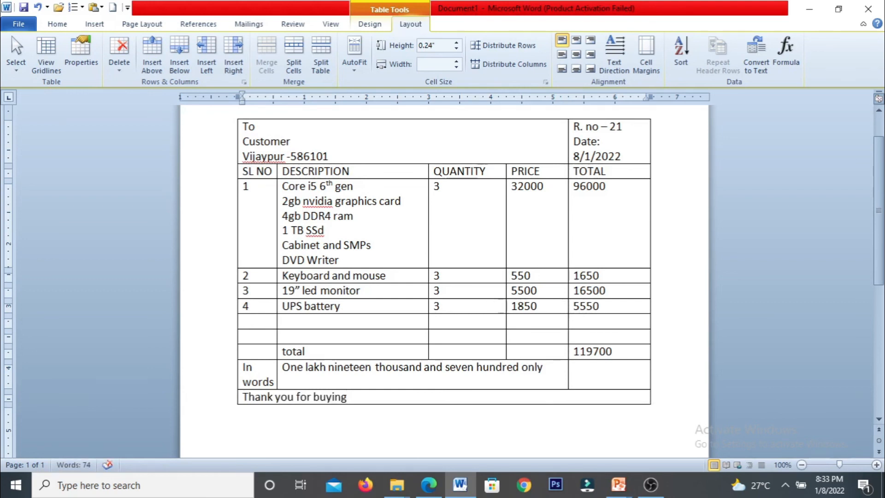
{"action": "type", "text": "! visit"}
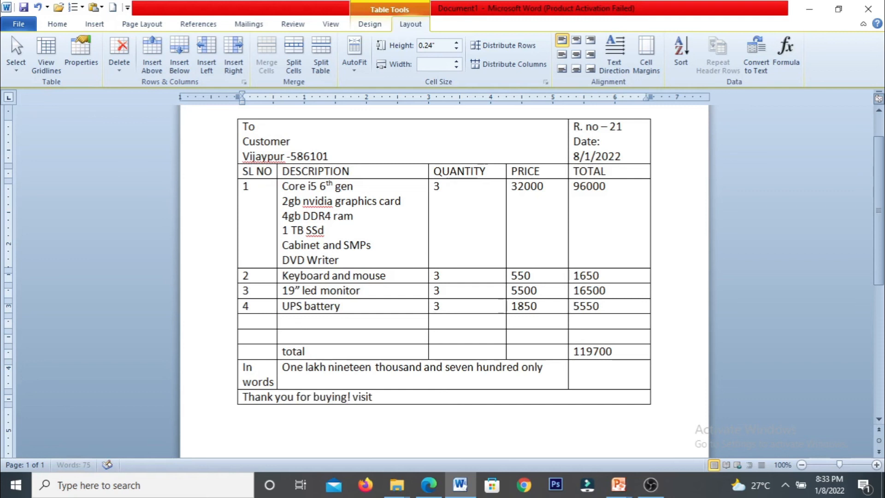
{"action": "type", "text": " again"}
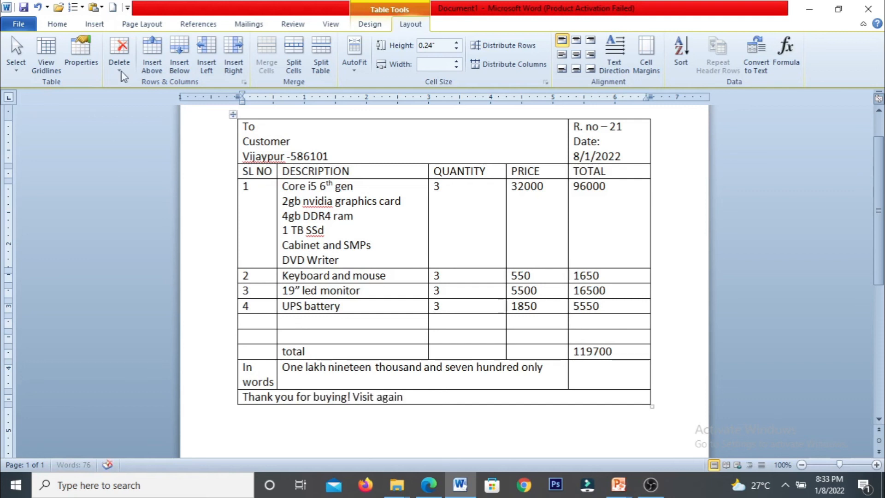
{"action": "left_click", "coordinate": [575, 54]}
{"action": "left_click", "coordinate": [395, 419]}
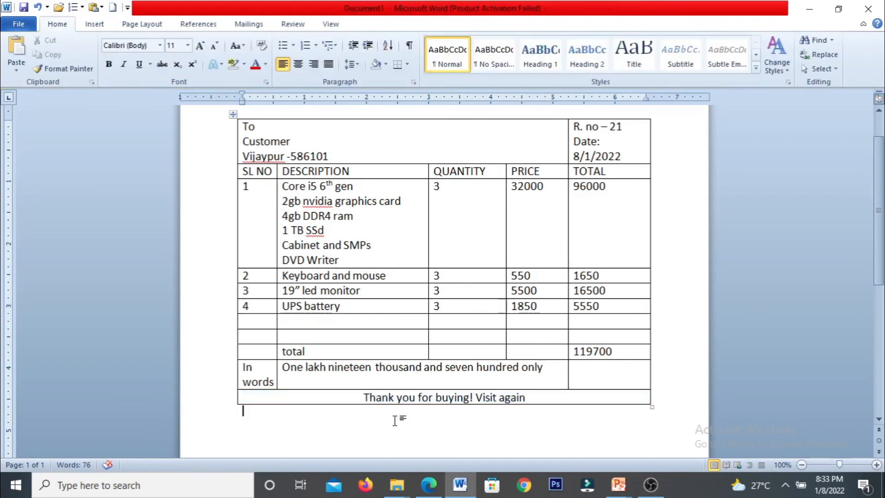